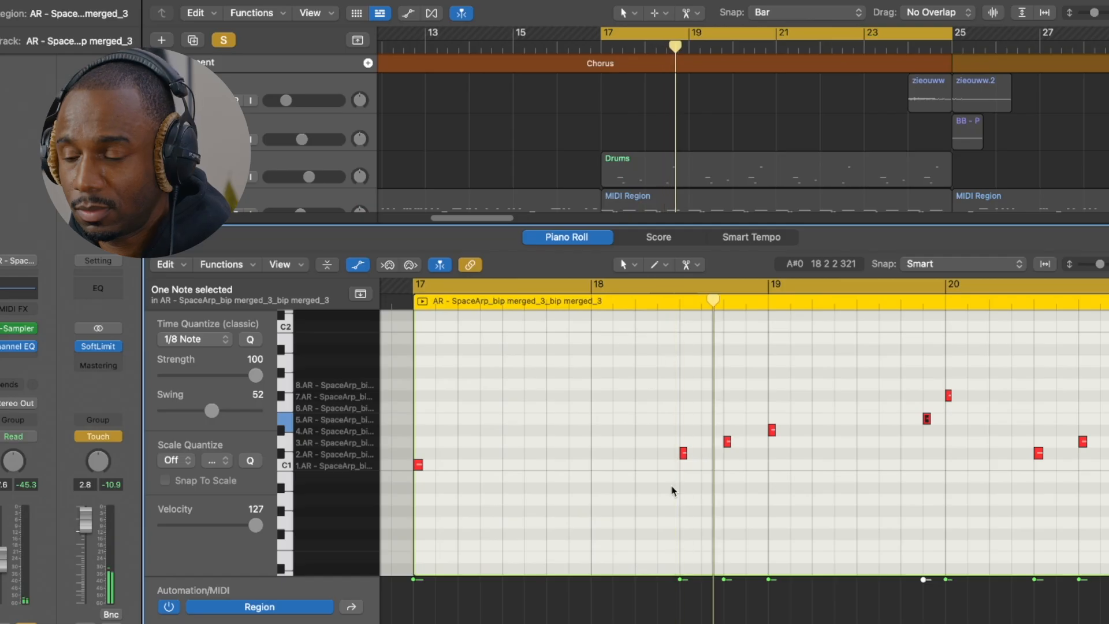
- Examine the original SpaceArp chords and the merged SpaceArp sample triggers in the Piano Roll
scroll(633, 443, right, 2)
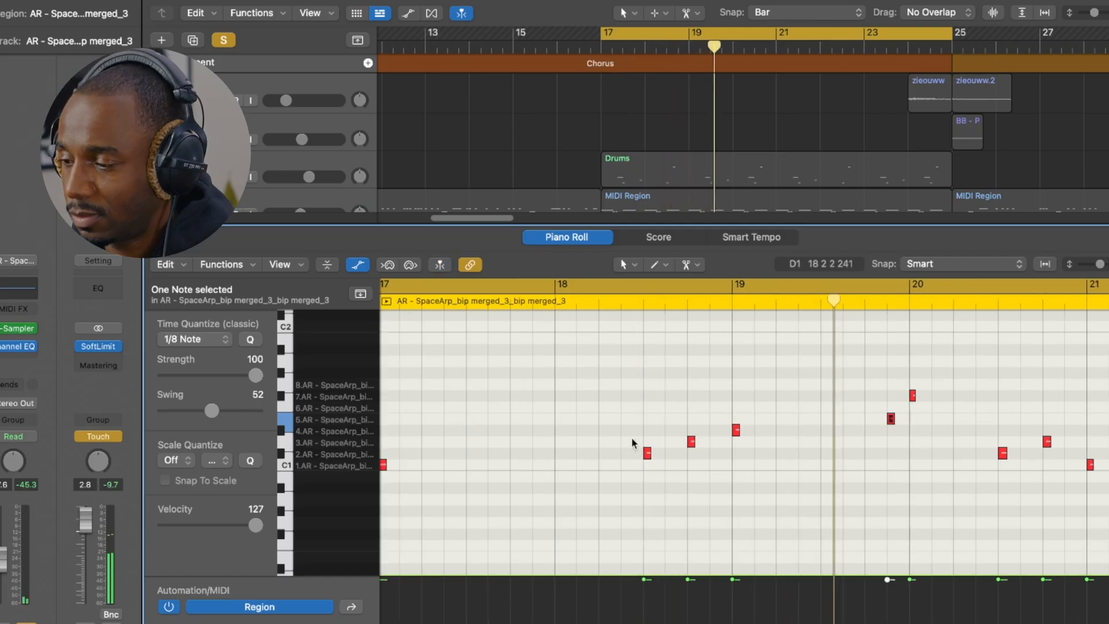
scroll(633, 443, left, 1)
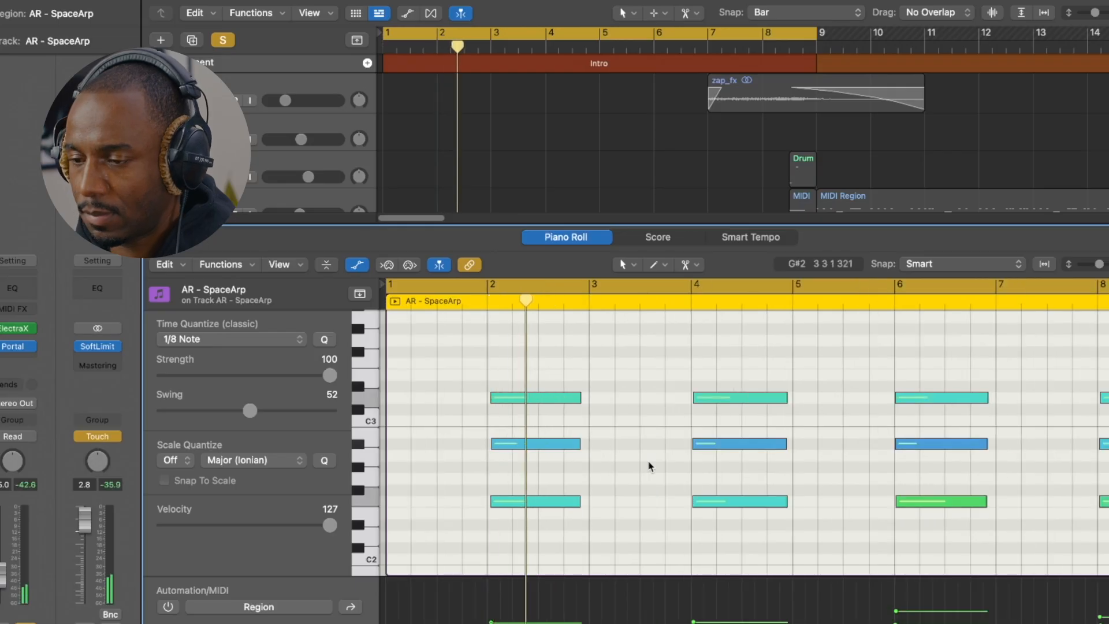
scroll(646, 466, down, 2)
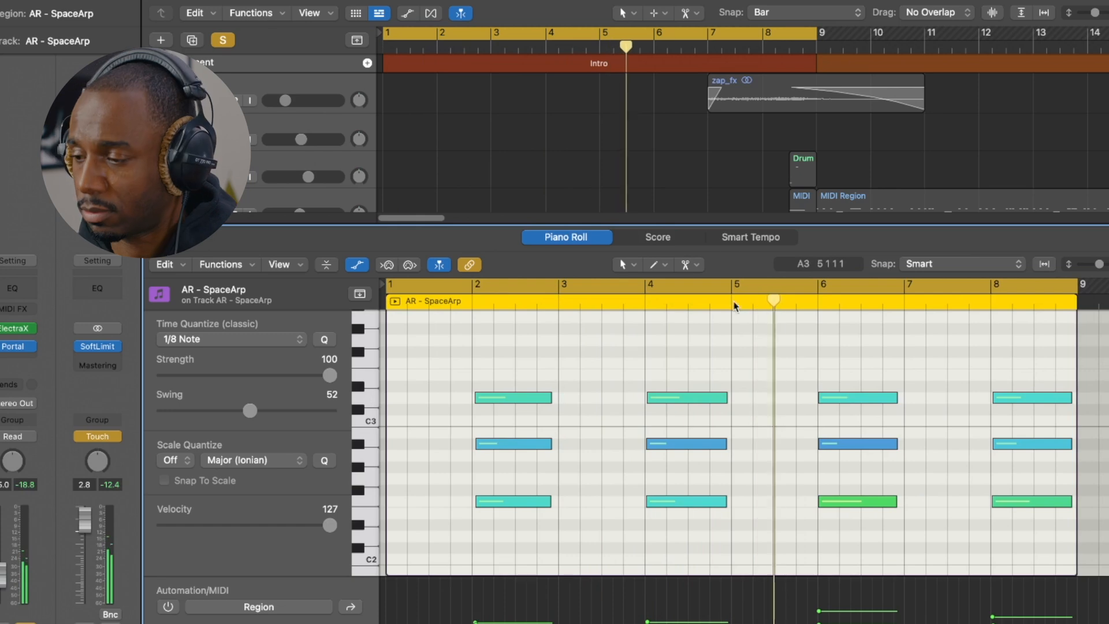
drag(724, 226, 716, 292)
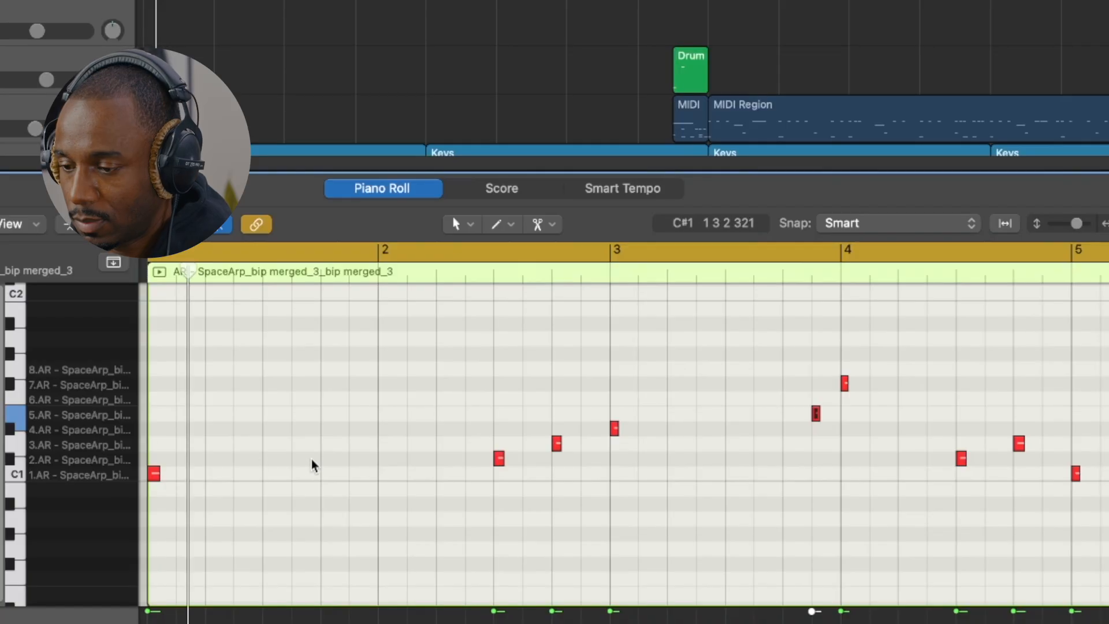
scroll(312, 465, down, 5)
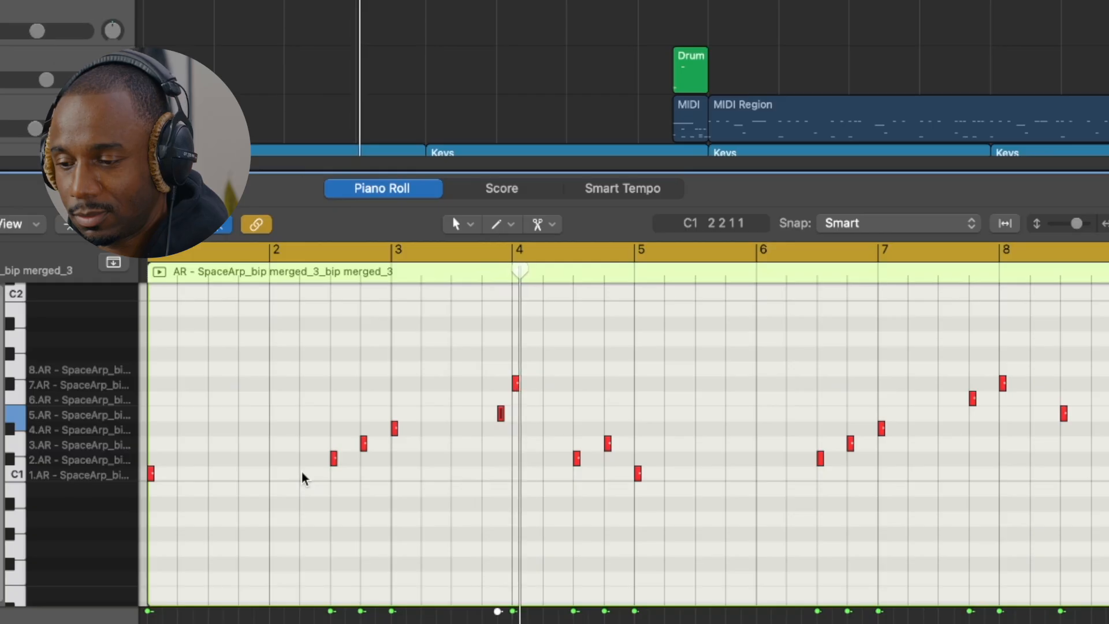
scroll(272, 91, down, 3)
scroll(270, 90, down, 3)
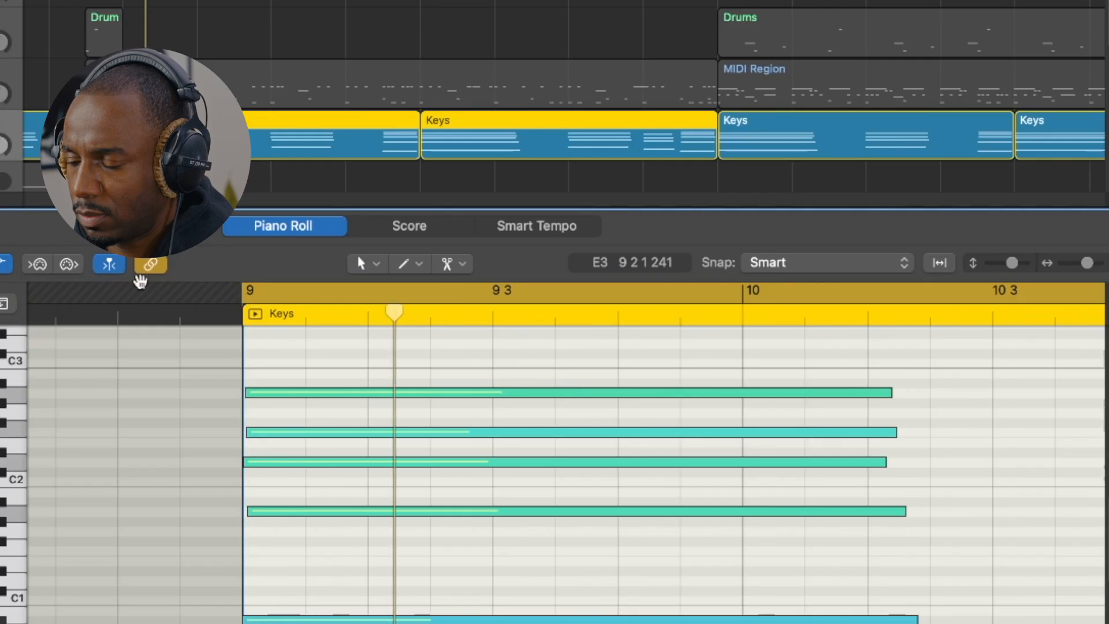
- Play back and examine the Keys and Key Layer chord notes from bar 9 in the Piano Roll
click(936, 264)
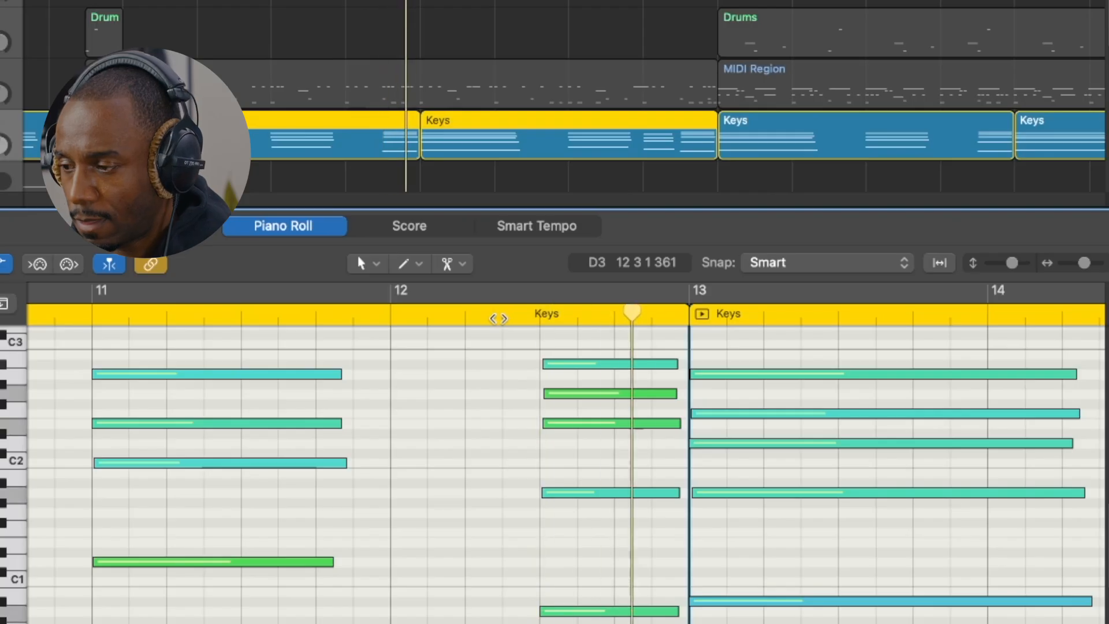
key(space)
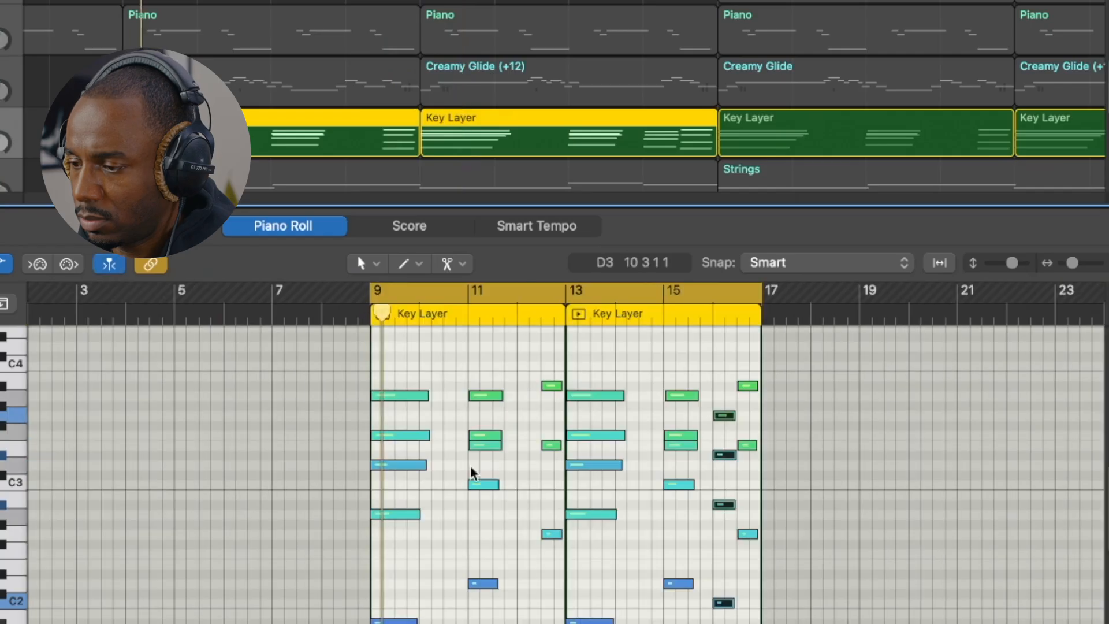
key(z)
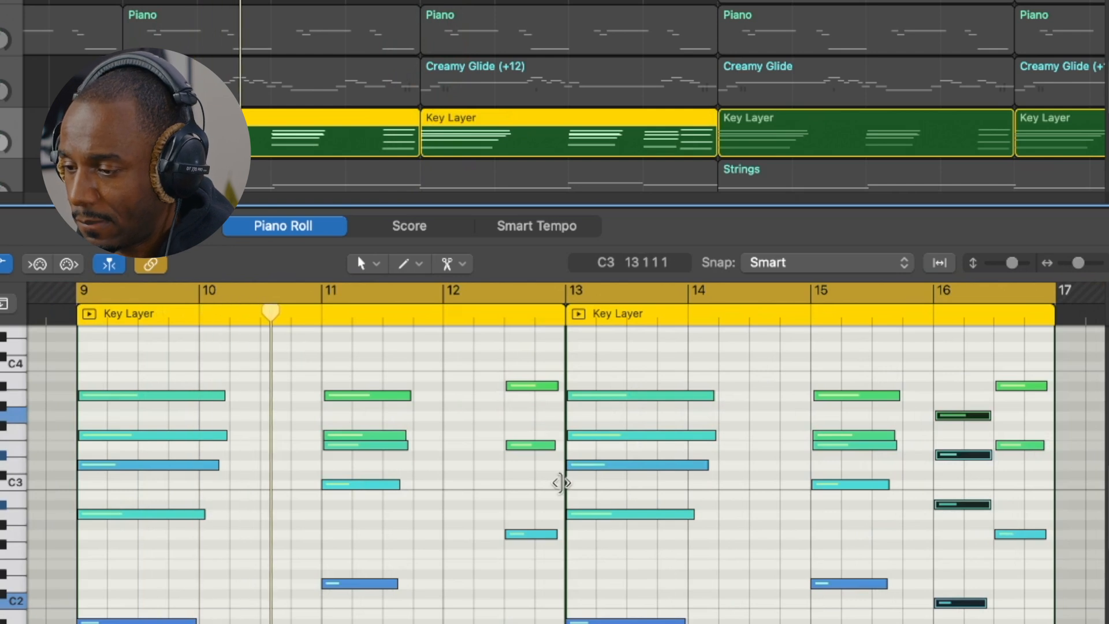
scroll(383, 486, up, 3)
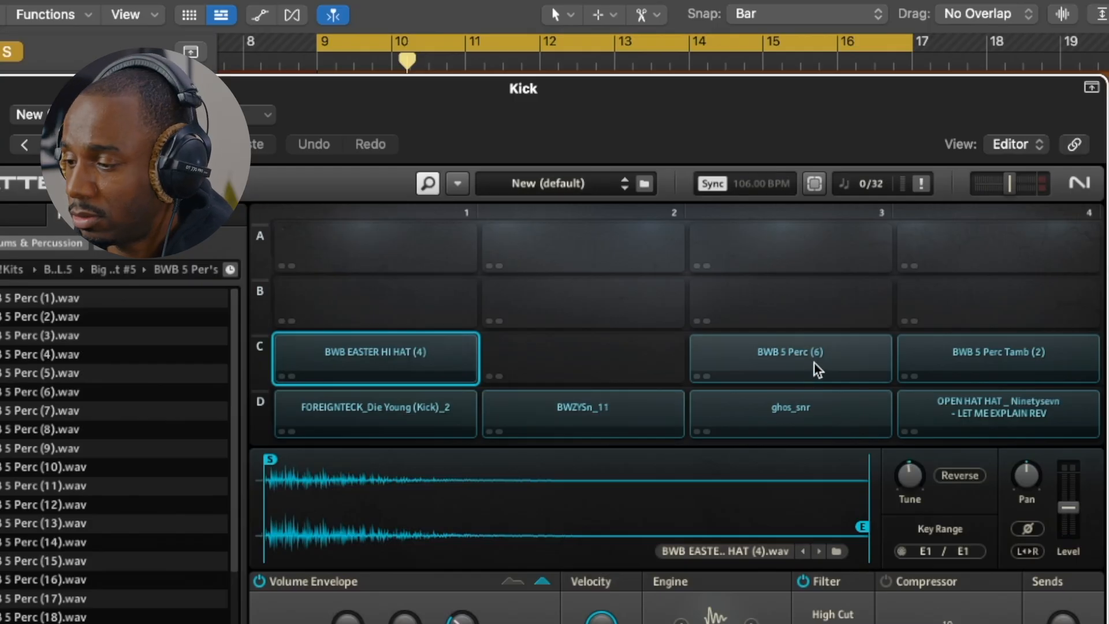
- Inspect the BWB 5 Perc (6), Die Young kick and open hat cells in the drum sampler, plus the drum pattern's notes
click(813, 363)
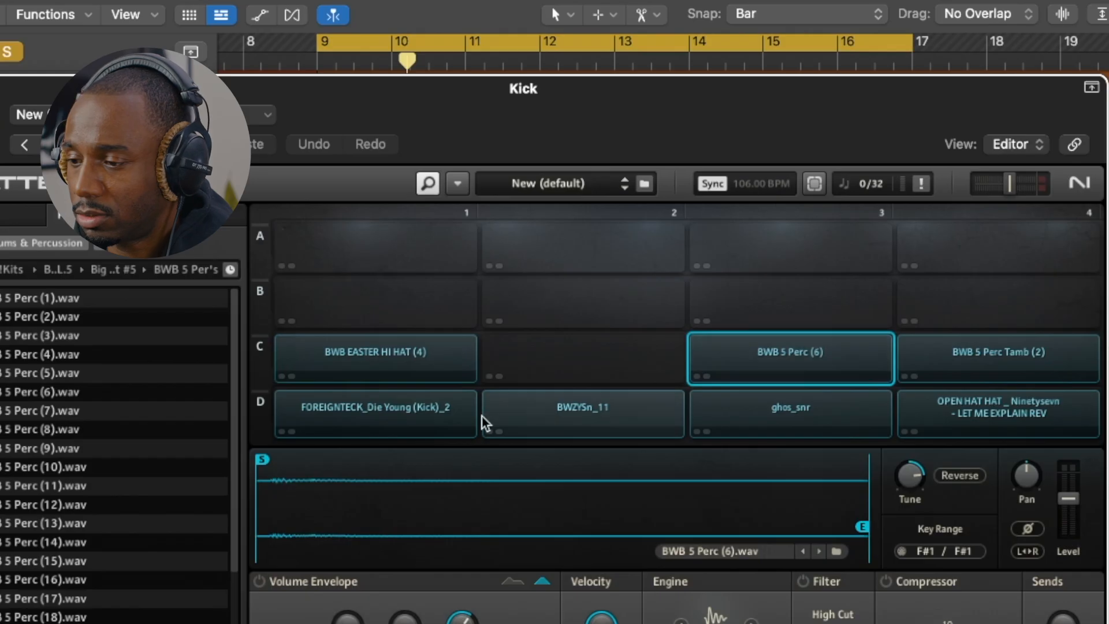
click(362, 410)
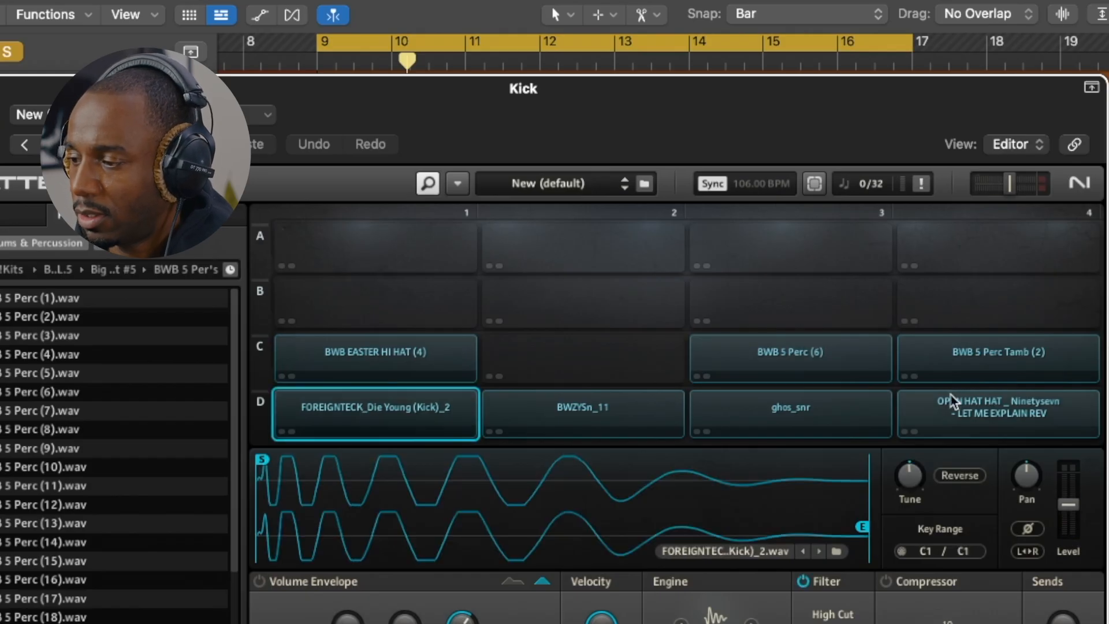
click(943, 410)
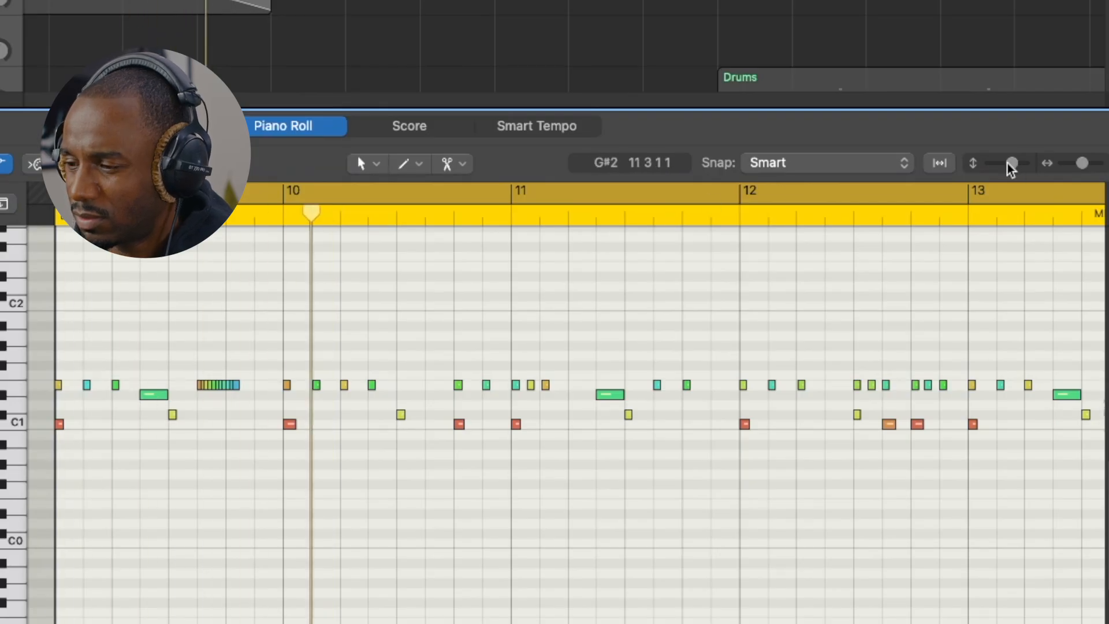
drag(1009, 164, 1014, 166)
scroll(381, 385, up, 2)
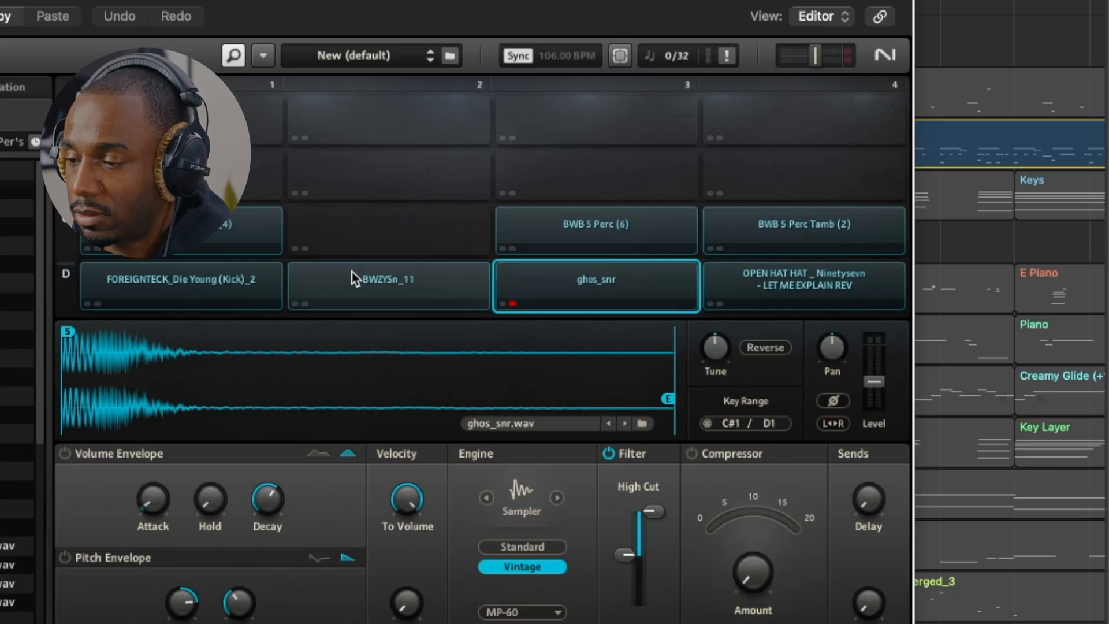
- Audition and compare the BWZYSn_11 and ghos_snr snare samples in the drum sampler
click(352, 272)
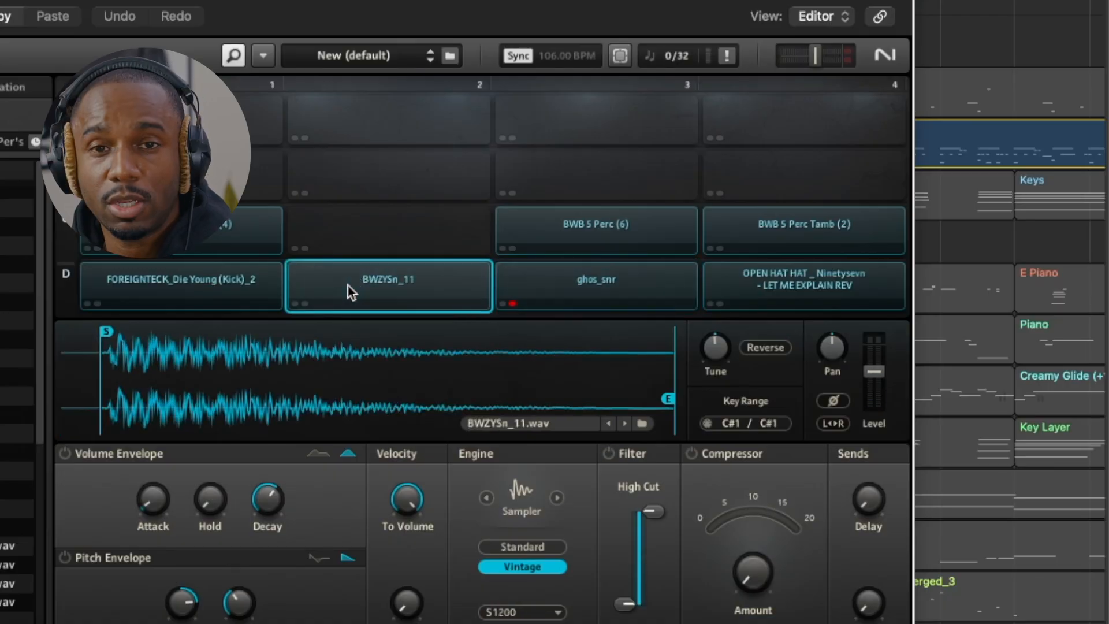
click(515, 308)
click(530, 287)
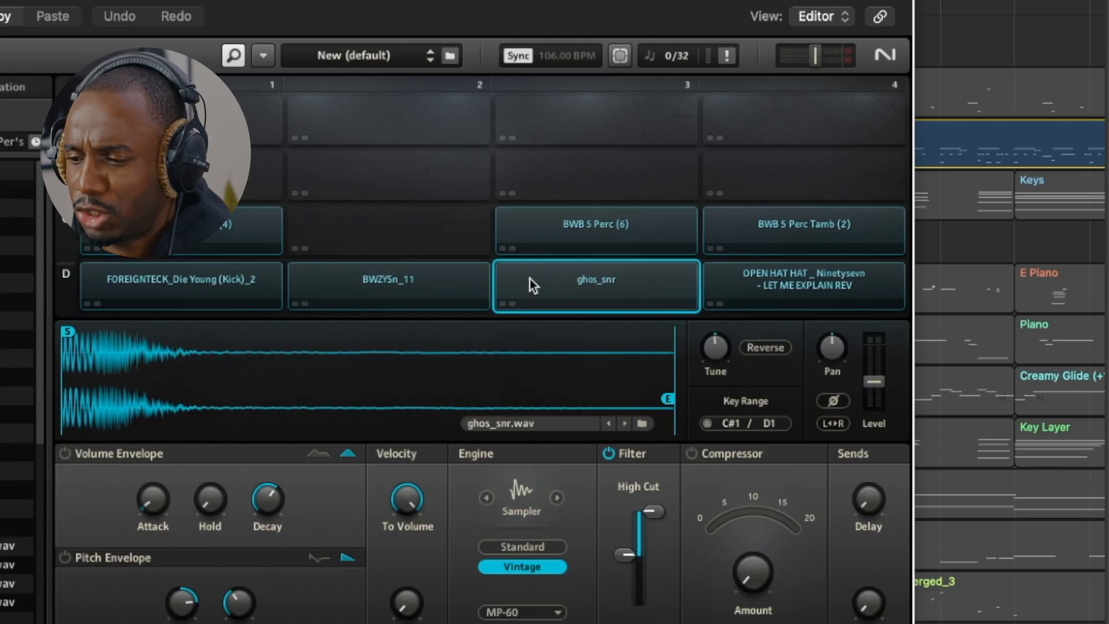
click(530, 279)
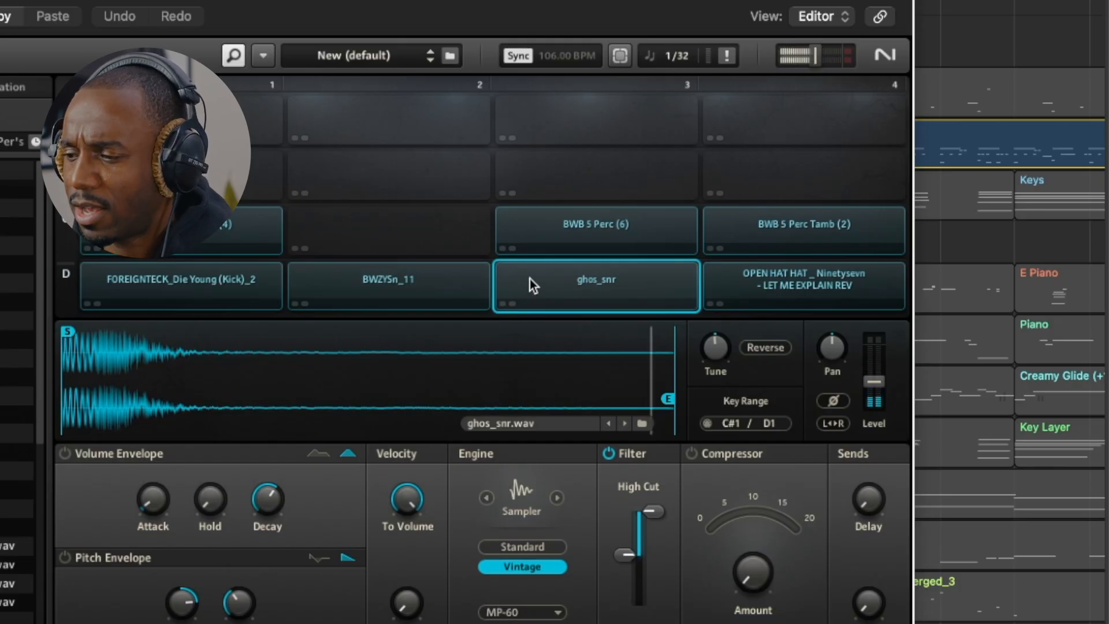
click(433, 289)
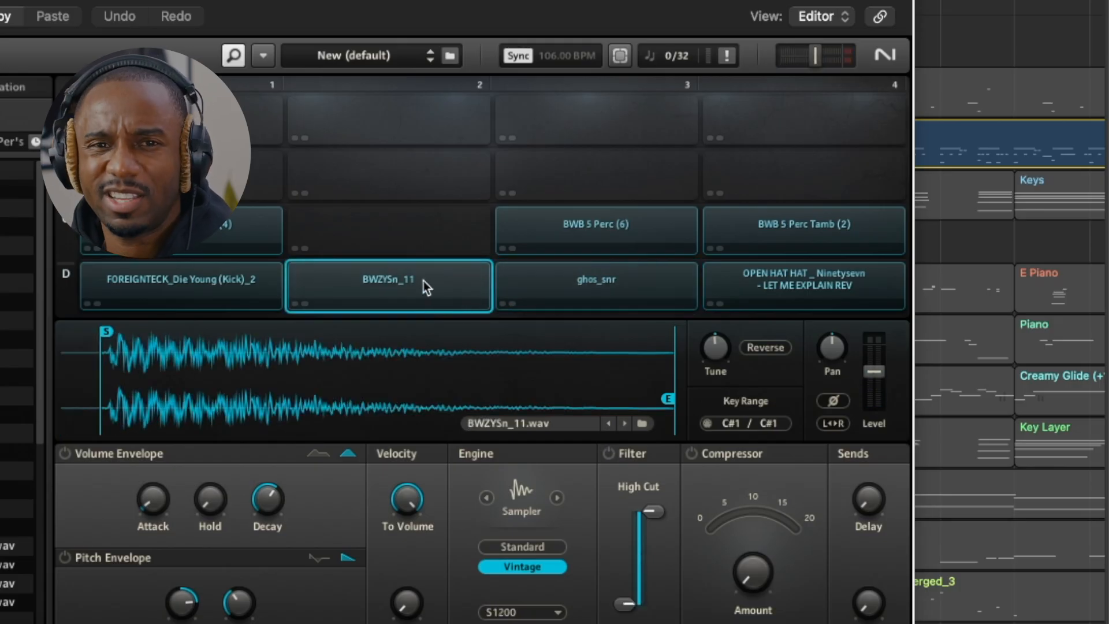
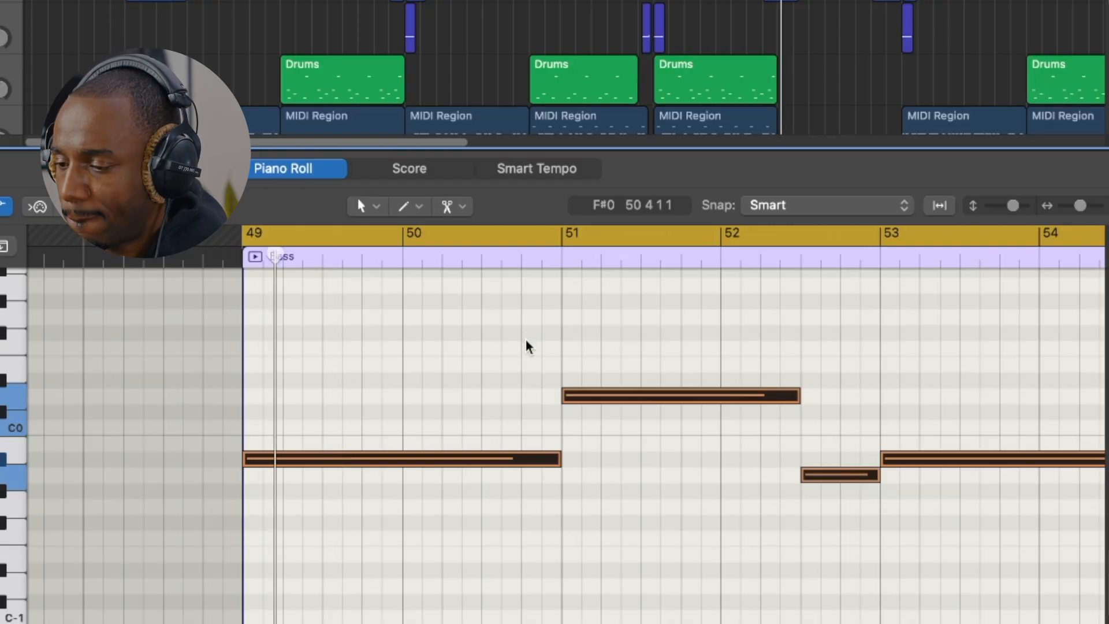
- Examine the Bass notes from bar 49 and play the effects transitions just before bars 57 and 73
scroll(528, 424, down, 2)
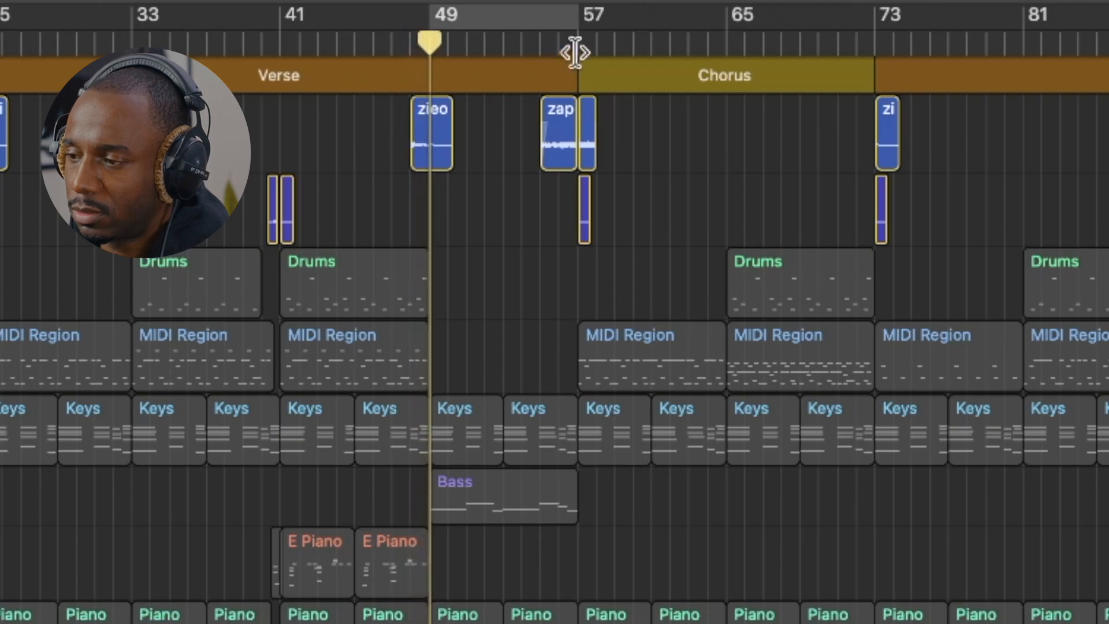
click(575, 49)
key(super+Right)
key(super+Right)
key(super+Right)
key(super+Right)
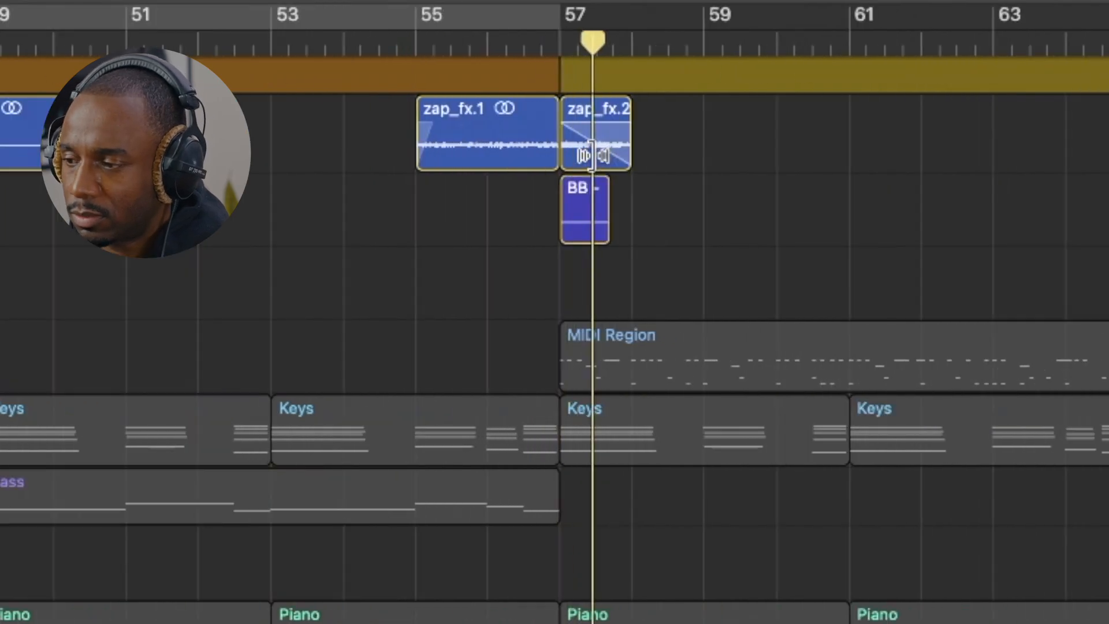
scroll(843, 141, right, 10)
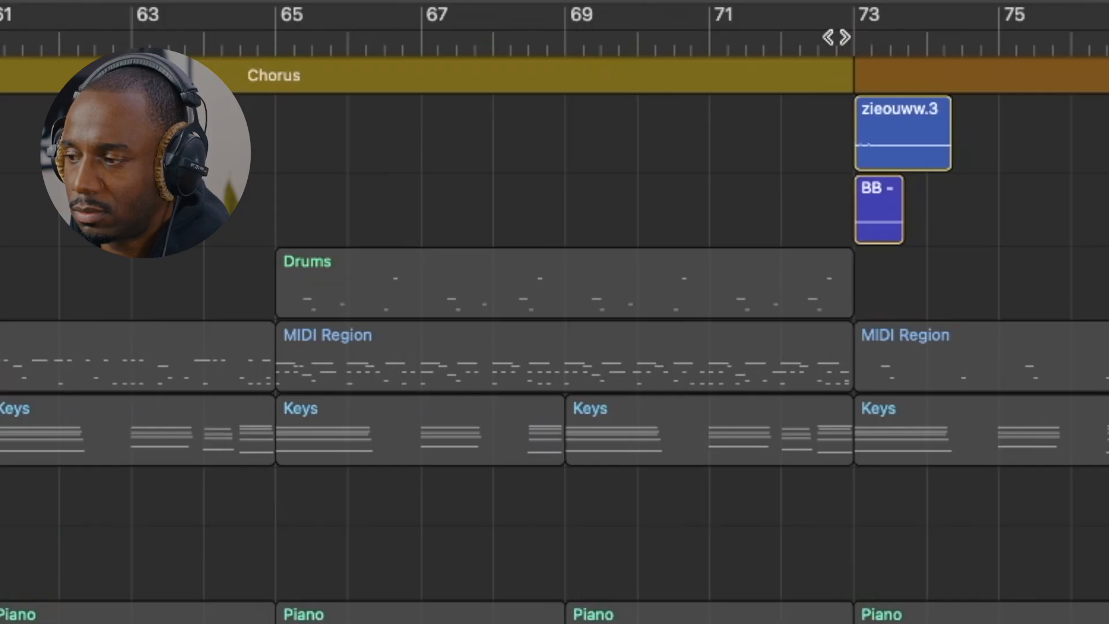
click(836, 37)
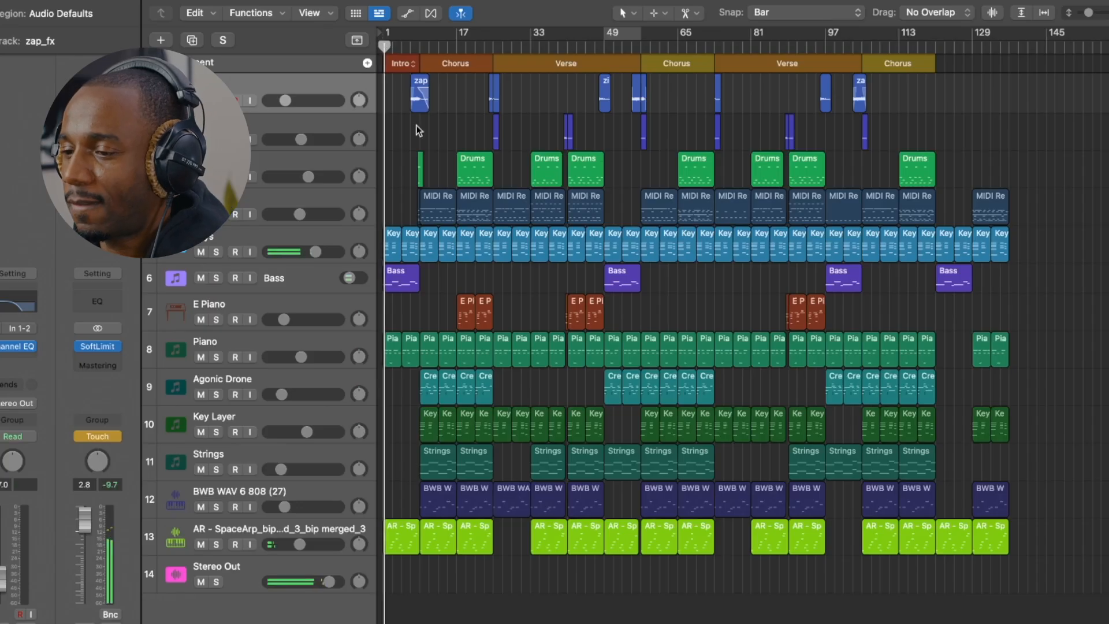
- Follow the arrangement playback from the intro into the first chorus, examining where each track's regions enter
scroll(417, 128, up, 10)
scroll(565, 152, up, 2)
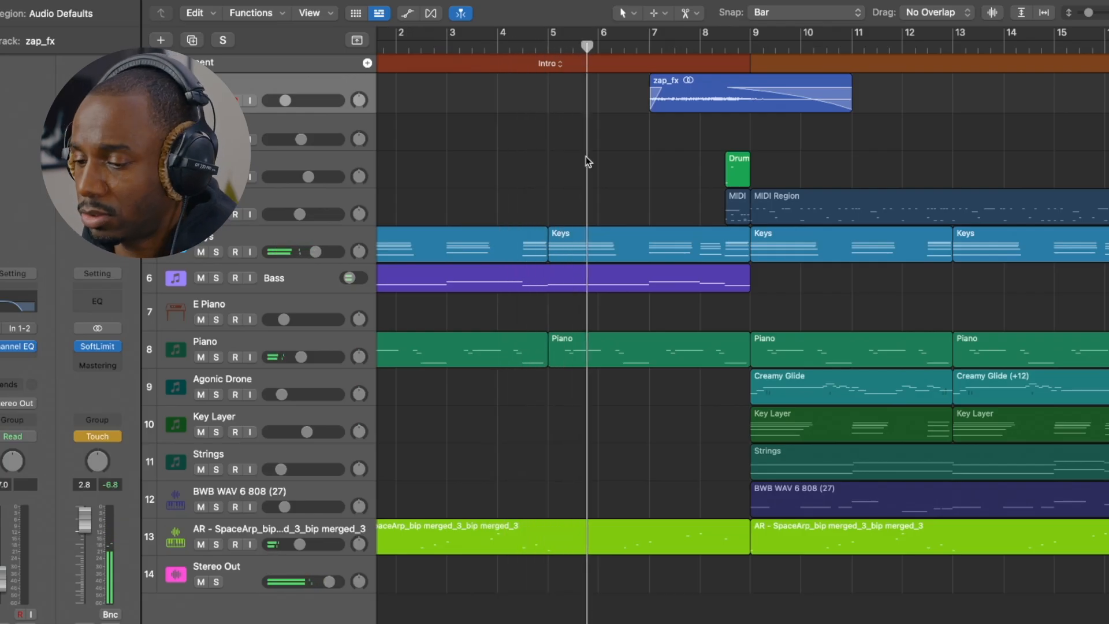
scroll(654, 176, right, 2)
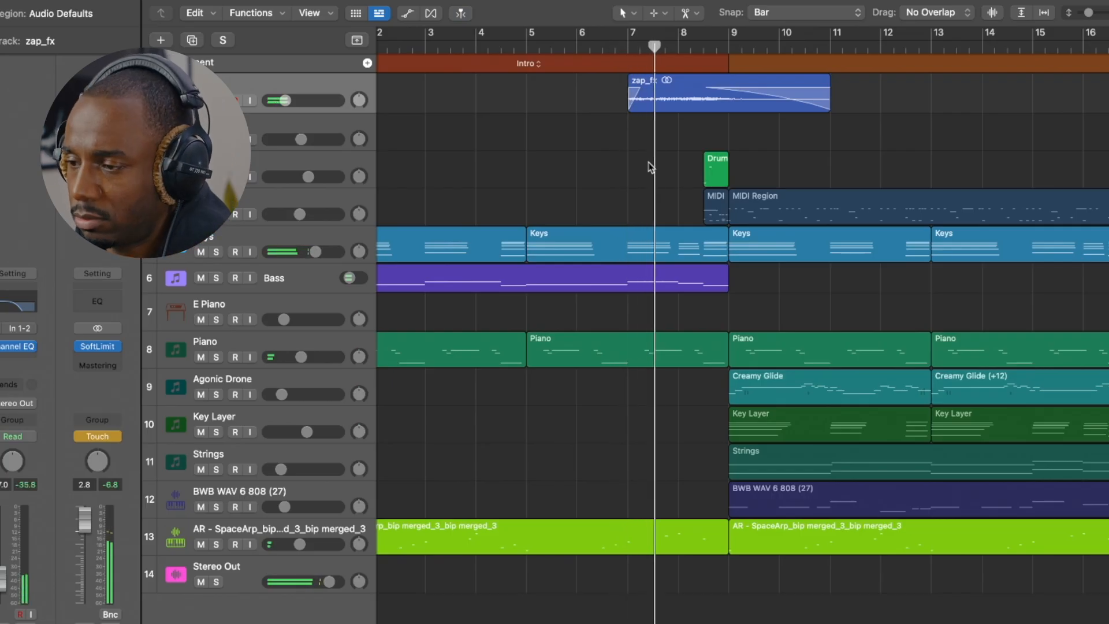
scroll(650, 165, right, 2)
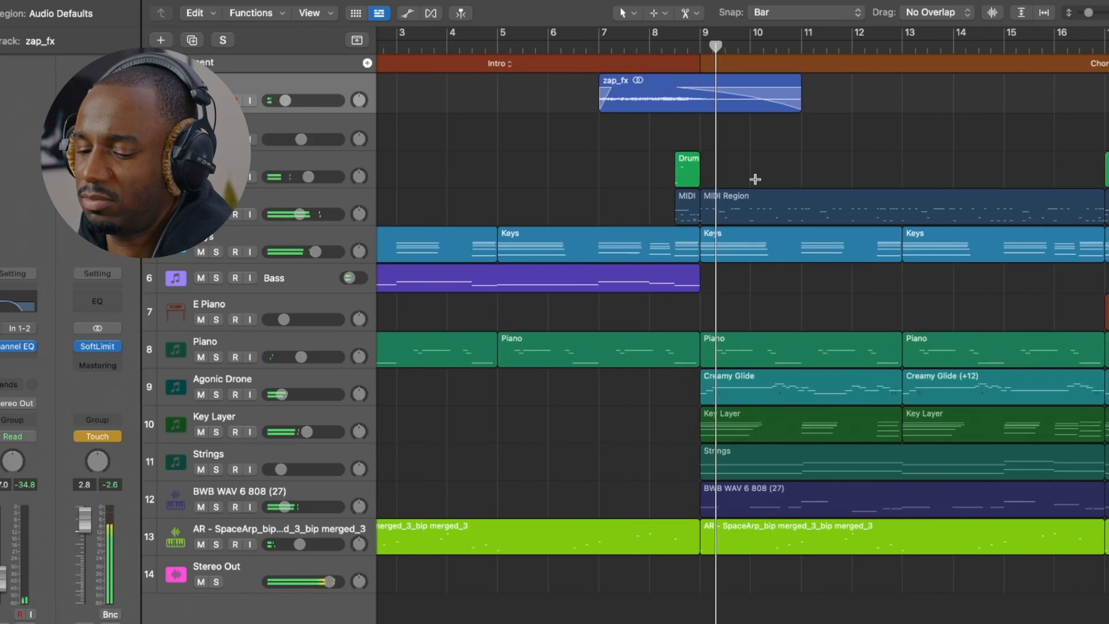
scroll(750, 179, right, 5)
scroll(748, 182, right, 6)
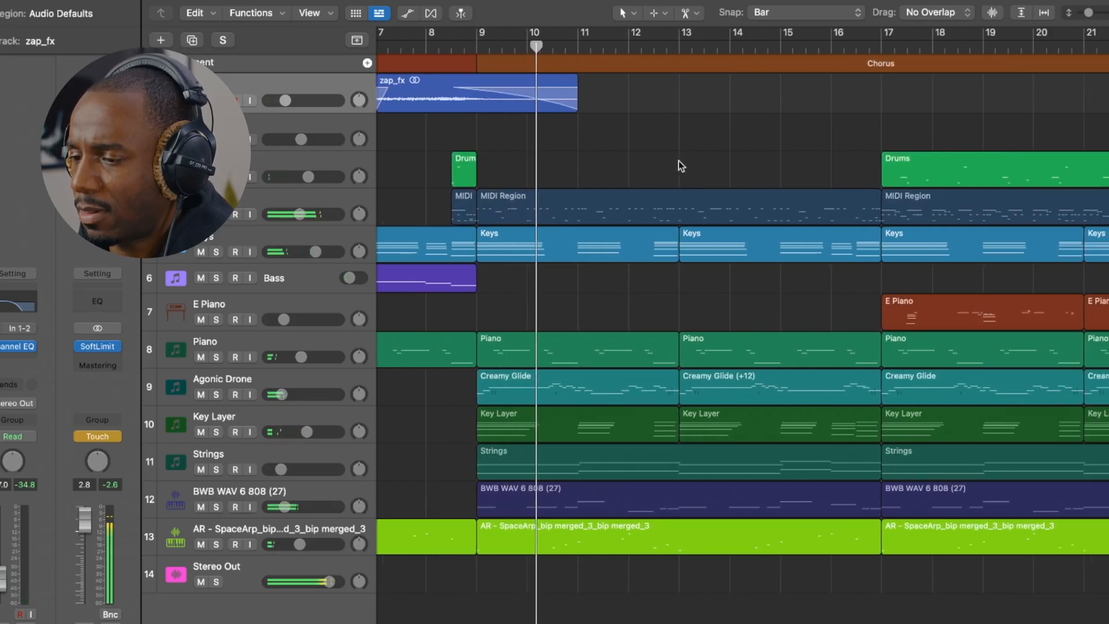
scroll(677, 161, right, 1)
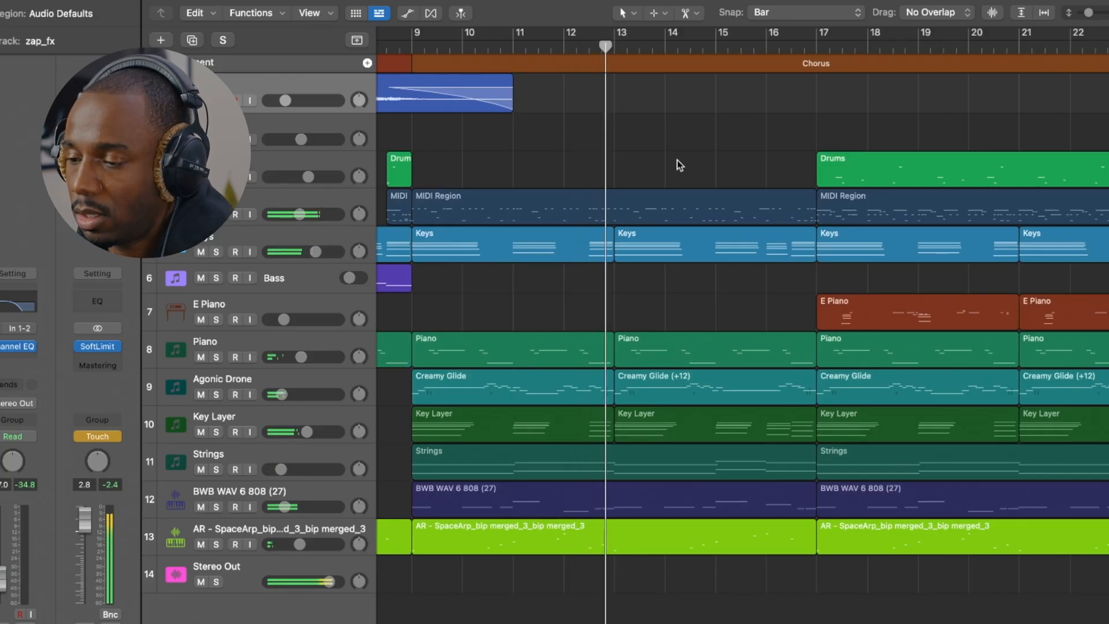
scroll(677, 161, right, 3)
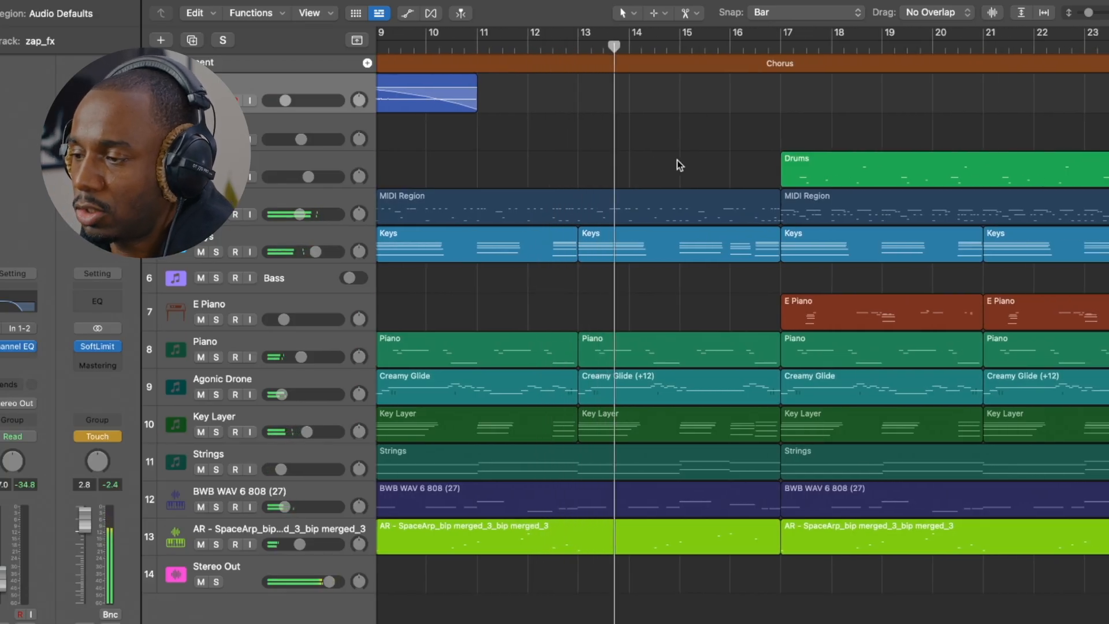
scroll(677, 161, down, 4)
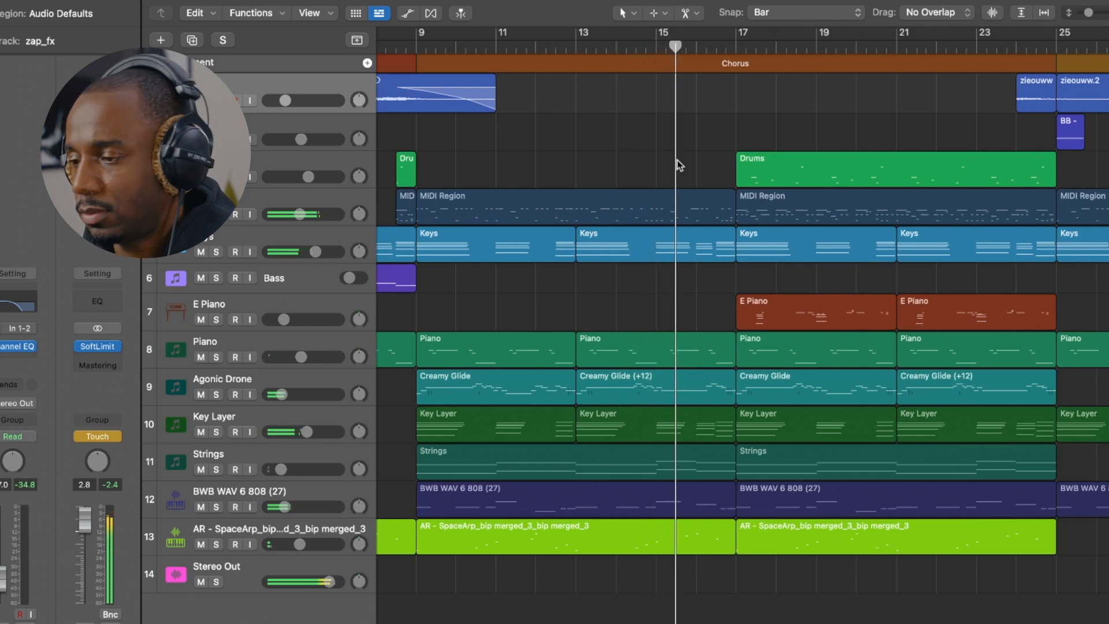
scroll(676, 161, right, 1)
scroll(677, 161, right, 2)
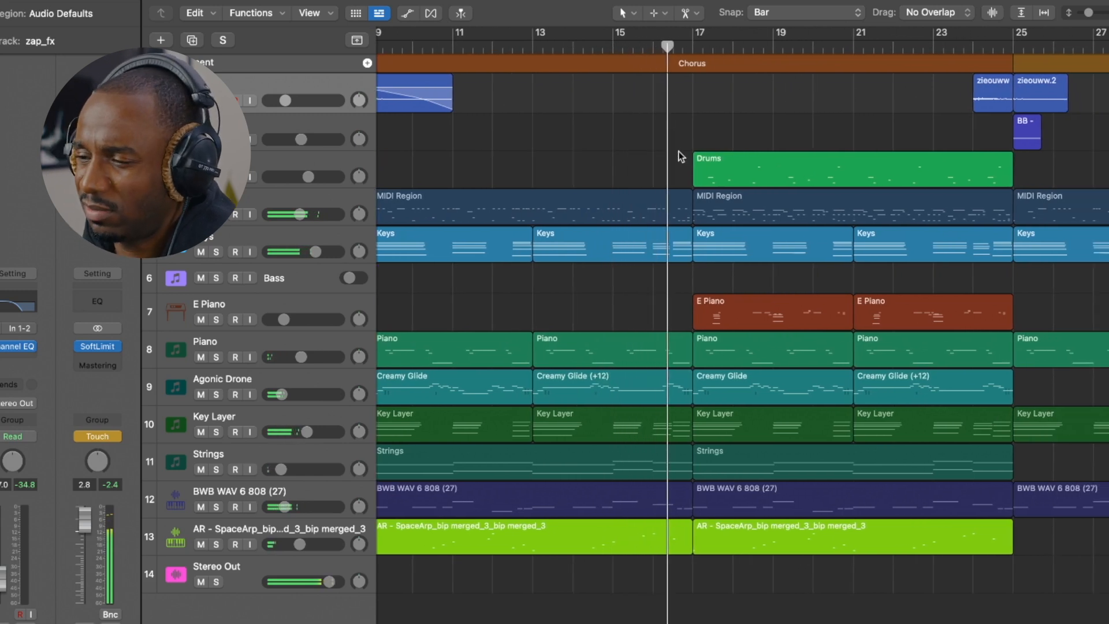
- Slightly lower the volume of the Drums track while the chorus section from bar 17 plays
scroll(665, 140, right, 3)
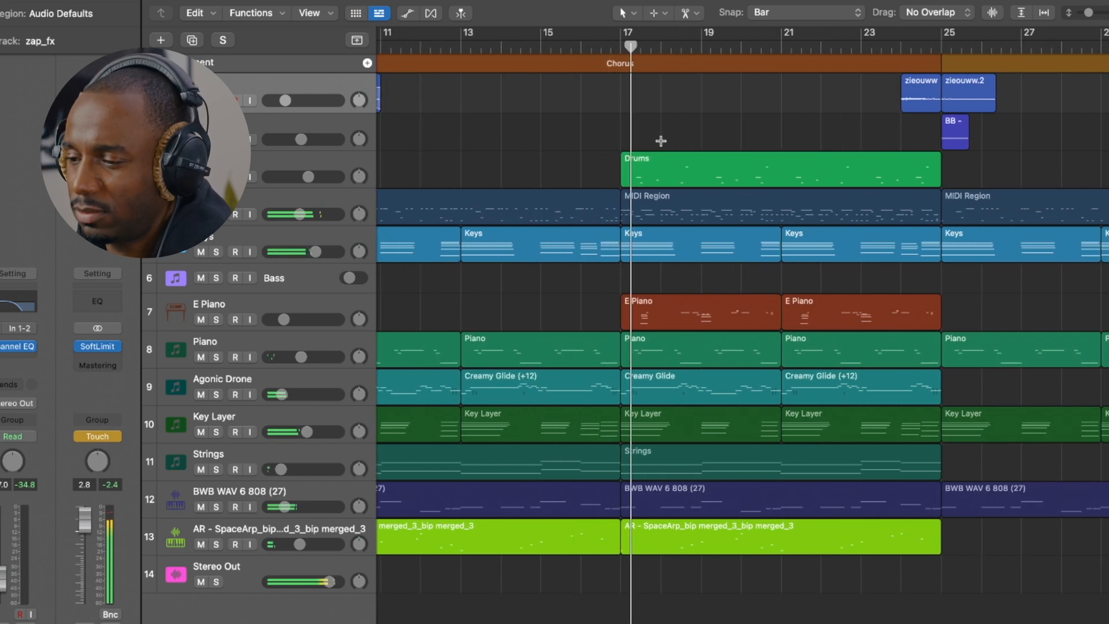
scroll(658, 148, right, 2)
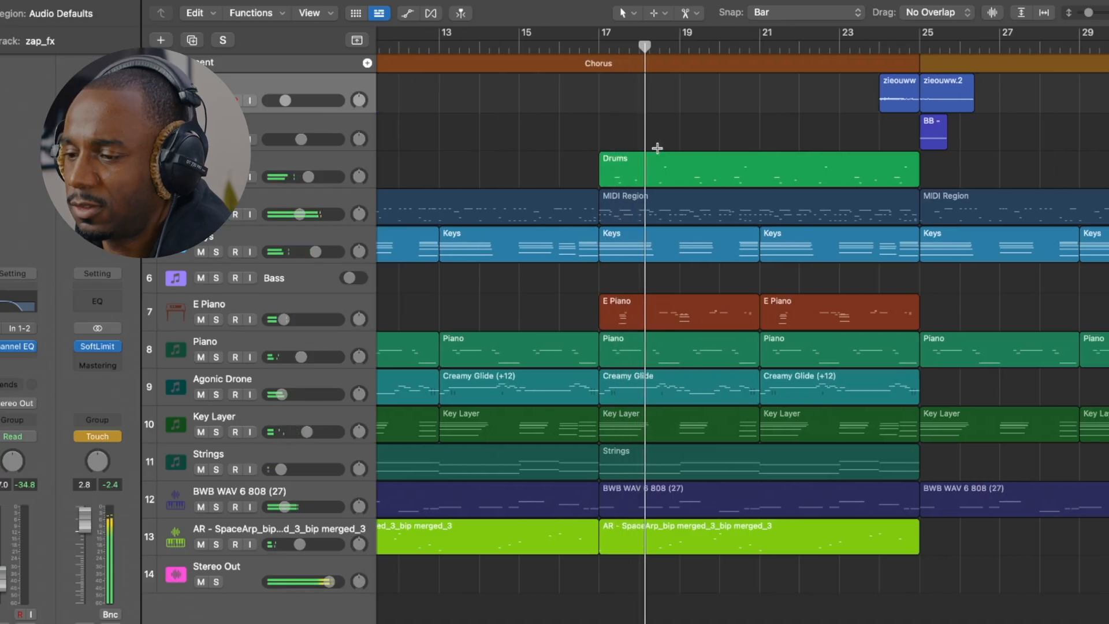
scroll(658, 148, right, 2)
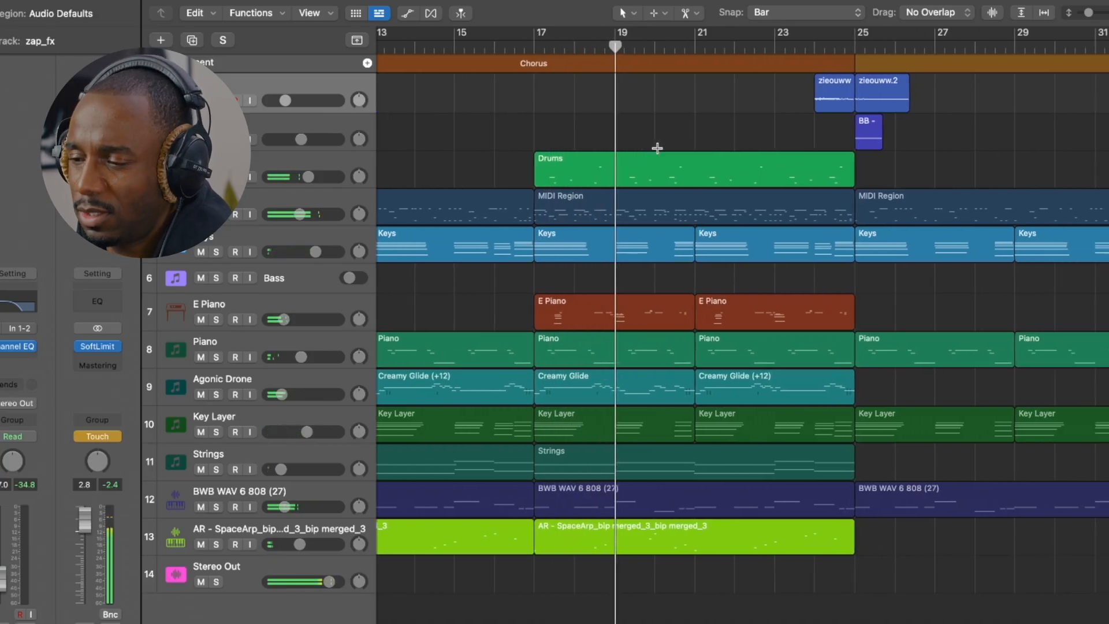
drag(306, 179, 303, 177)
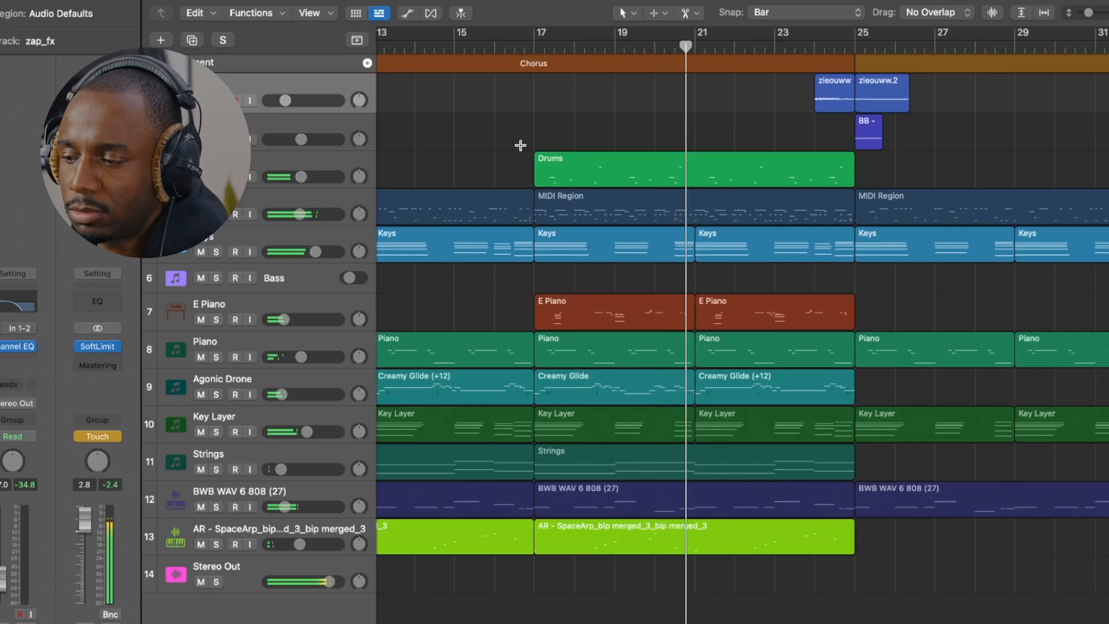
- Follow playback from the end of the first chorus through verse bars 25 to 33, examining the effects transition and the tracks' regions
scroll(618, 128, right, 5)
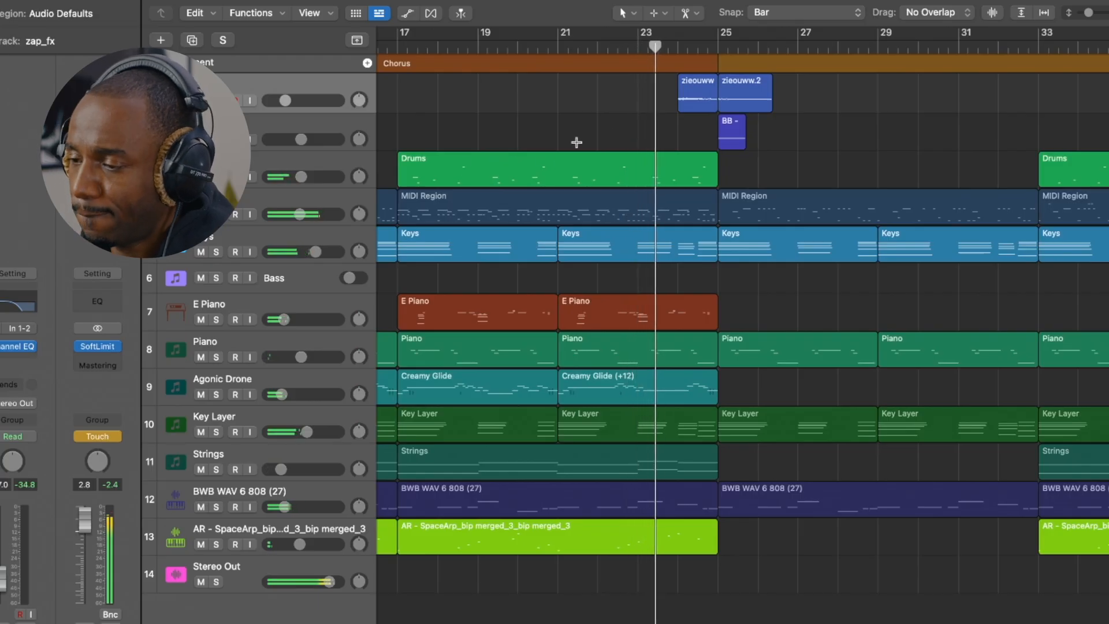
scroll(577, 143, right, 2)
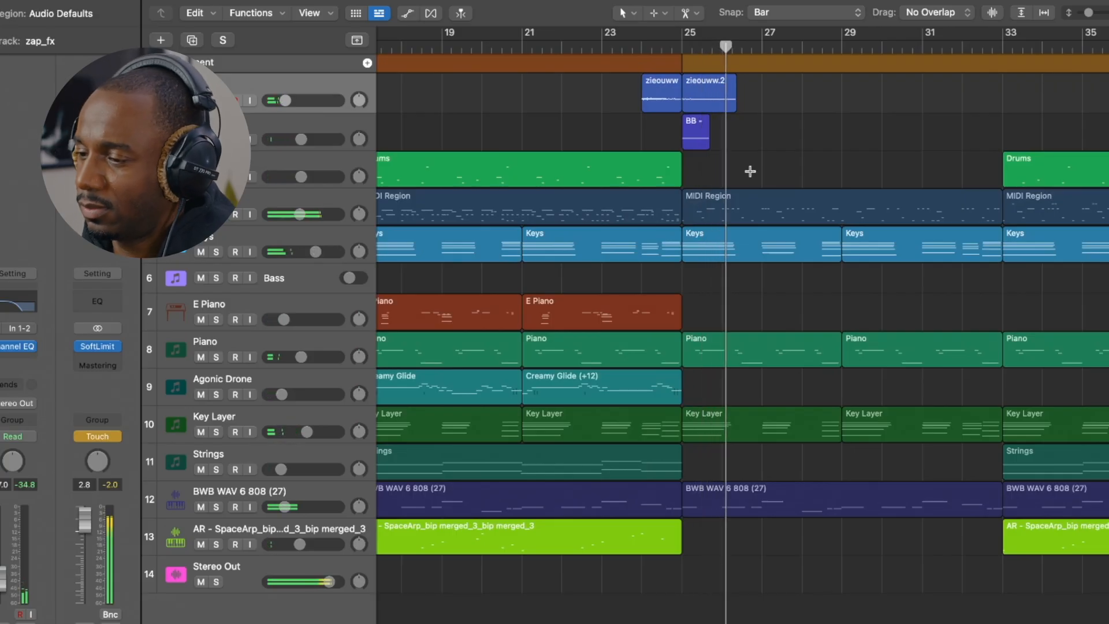
scroll(751, 171, right, 5)
scroll(747, 173, right, 2)
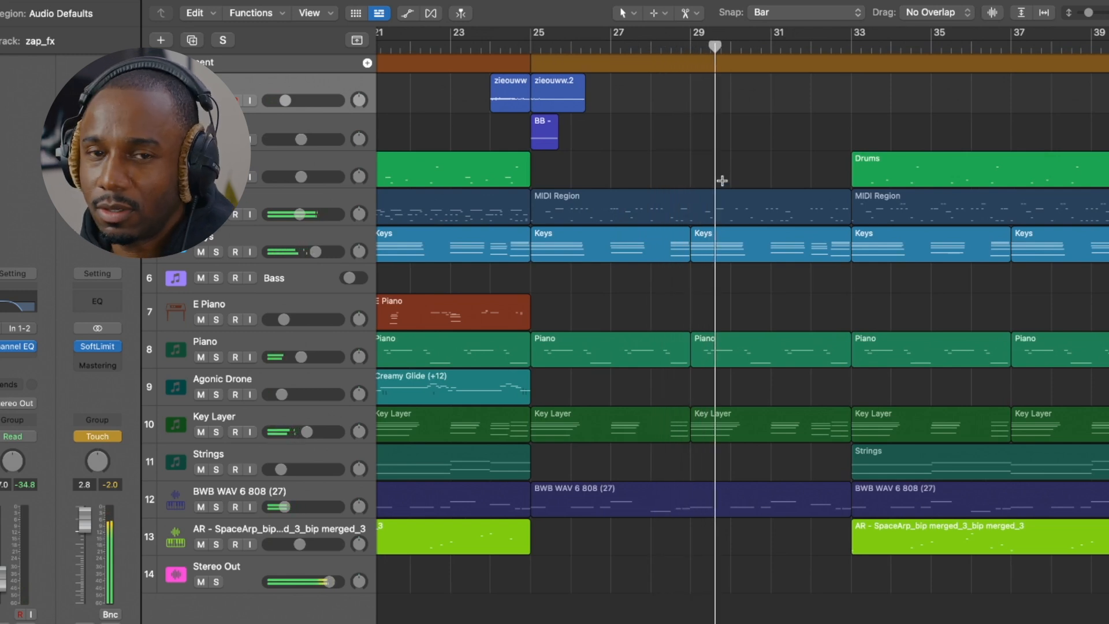
scroll(725, 173, right, 2)
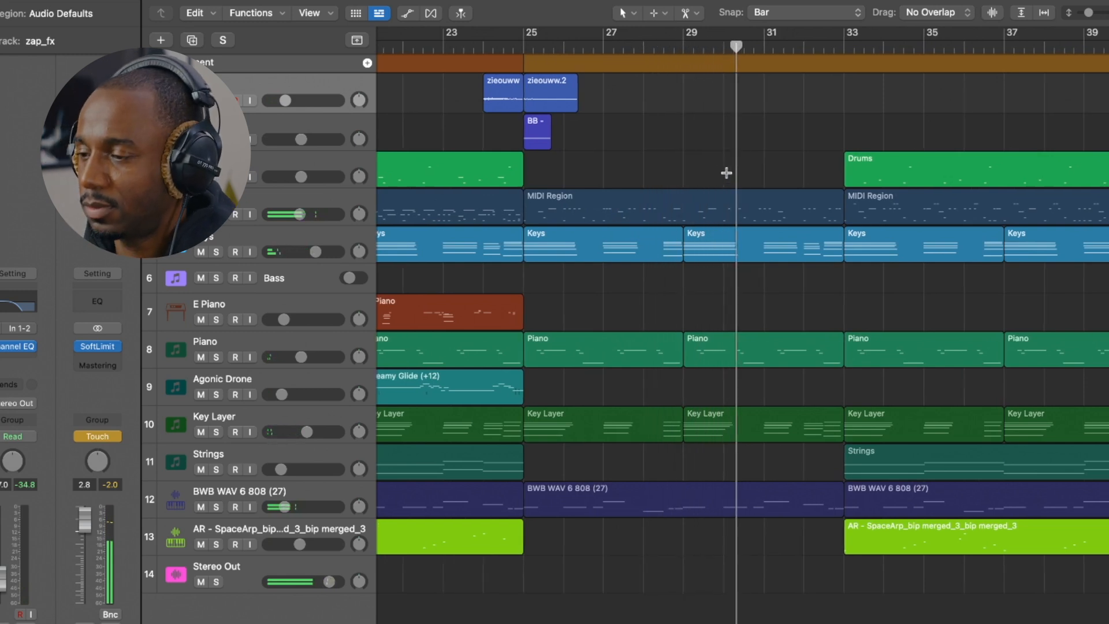
scroll(725, 173, right, 2)
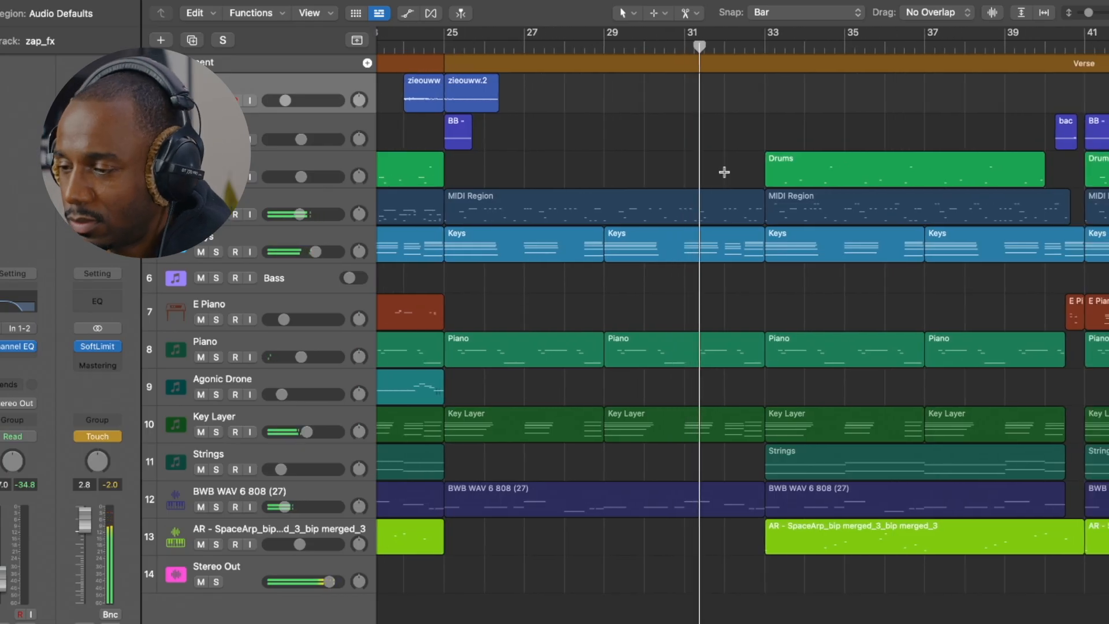
scroll(721, 176, up, 2)
scroll(720, 175, right, 3)
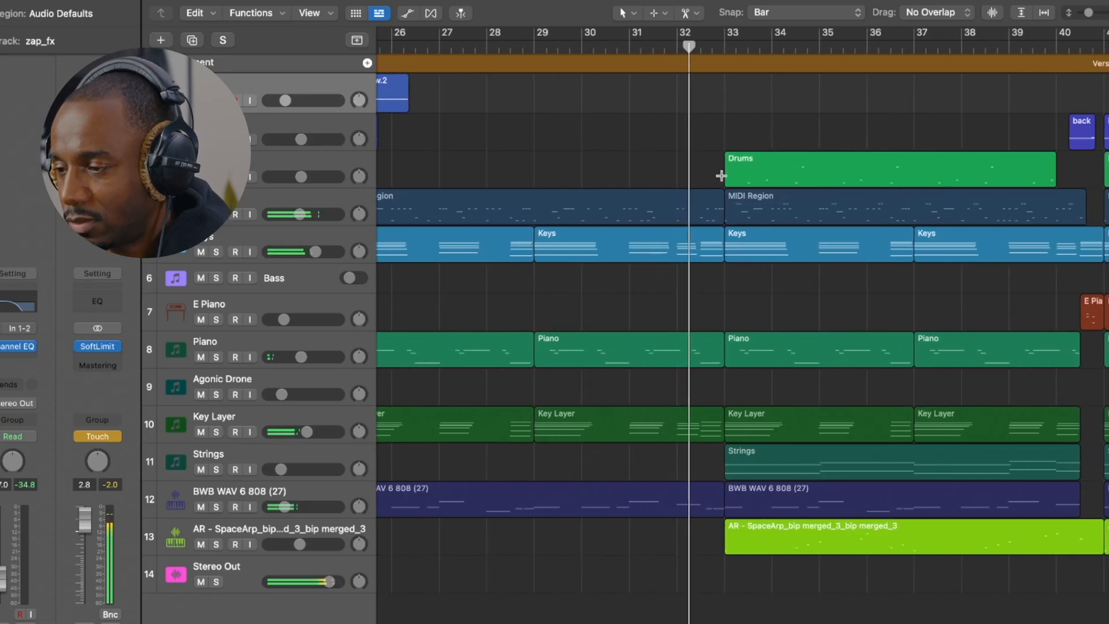
- Follow playback through the verse from bar 33 towards bar 49, examining the break before bar 41 and how the parts re-enter
scroll(718, 177, right, 2)
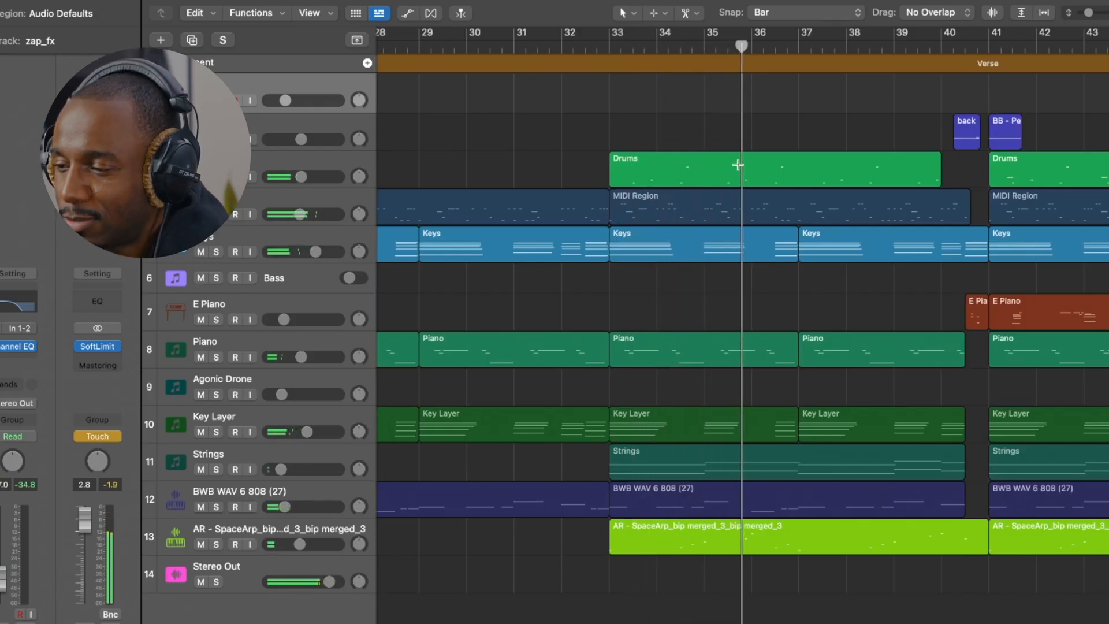
scroll(735, 132, right, 5)
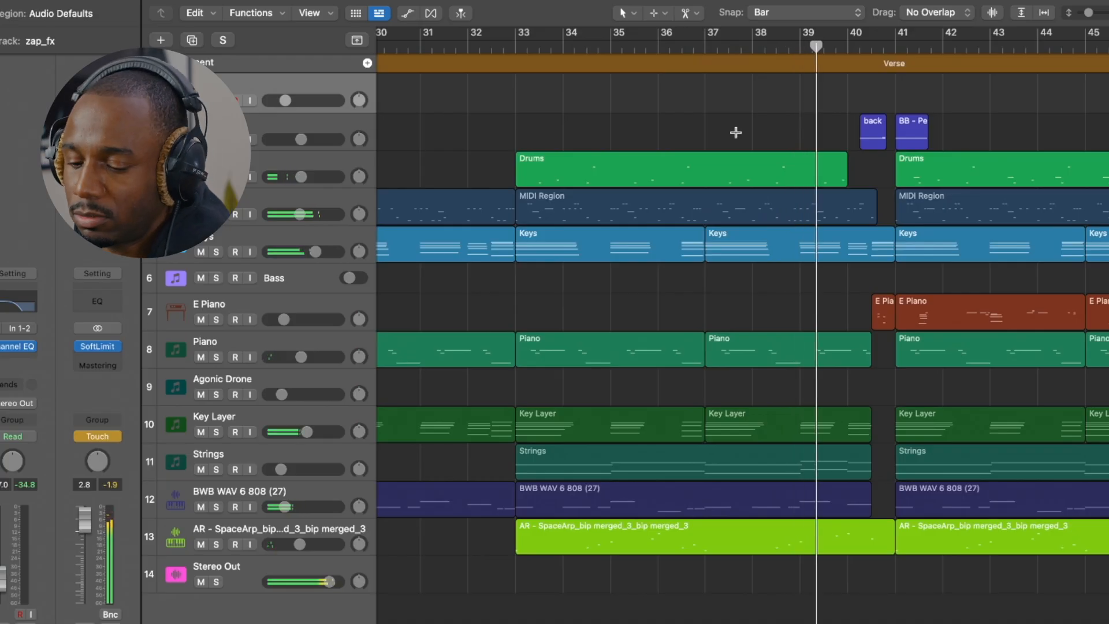
scroll(735, 132, right, 5)
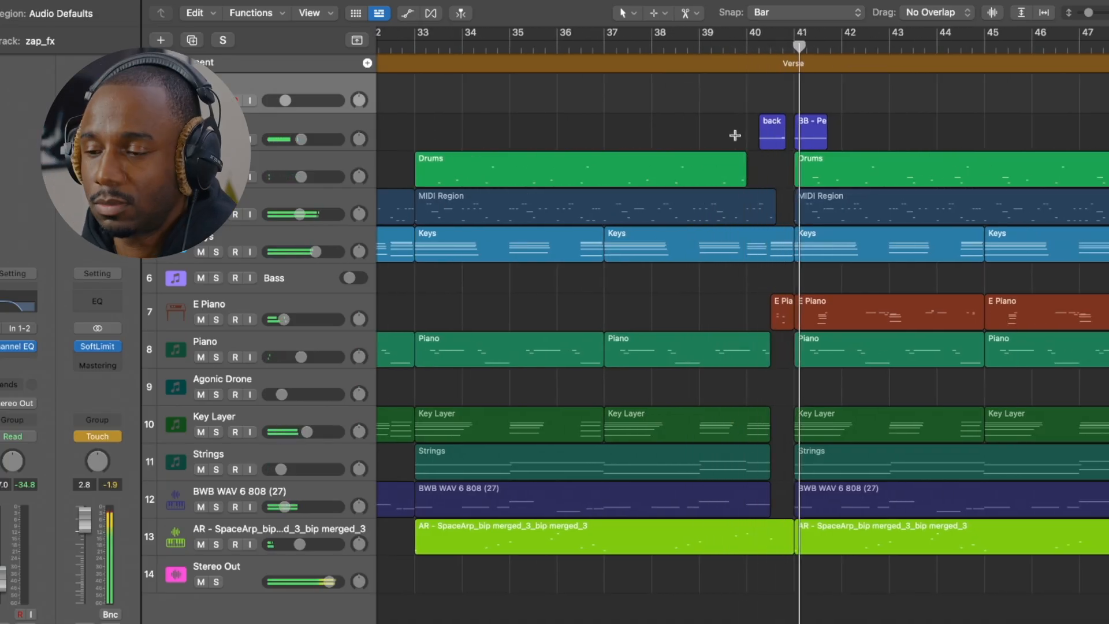
scroll(735, 135, right, 7)
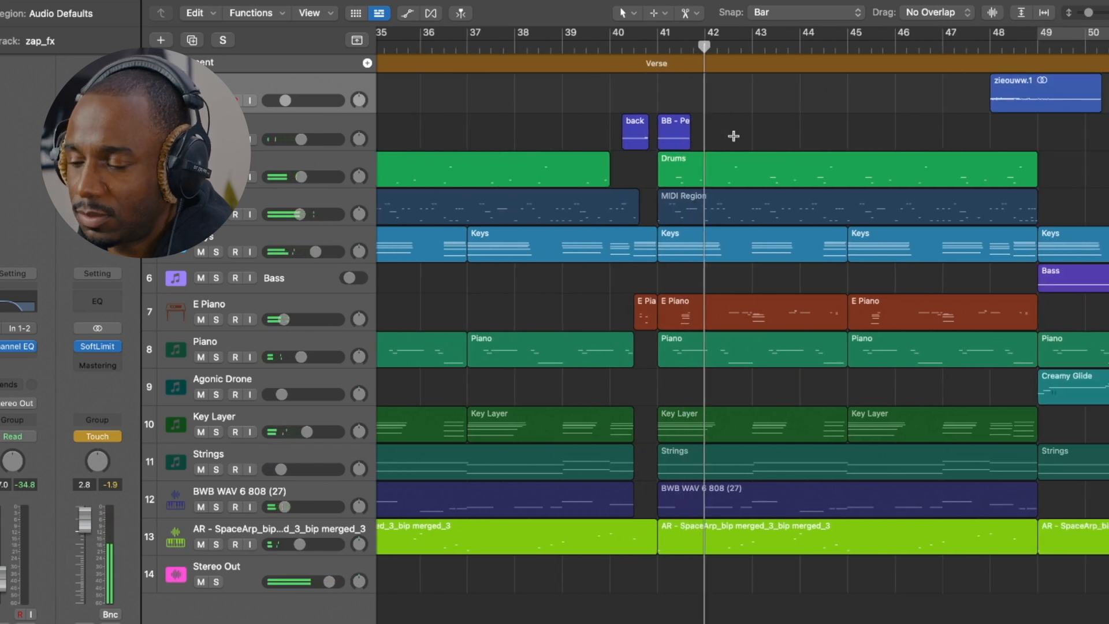
scroll(733, 136, right, 2)
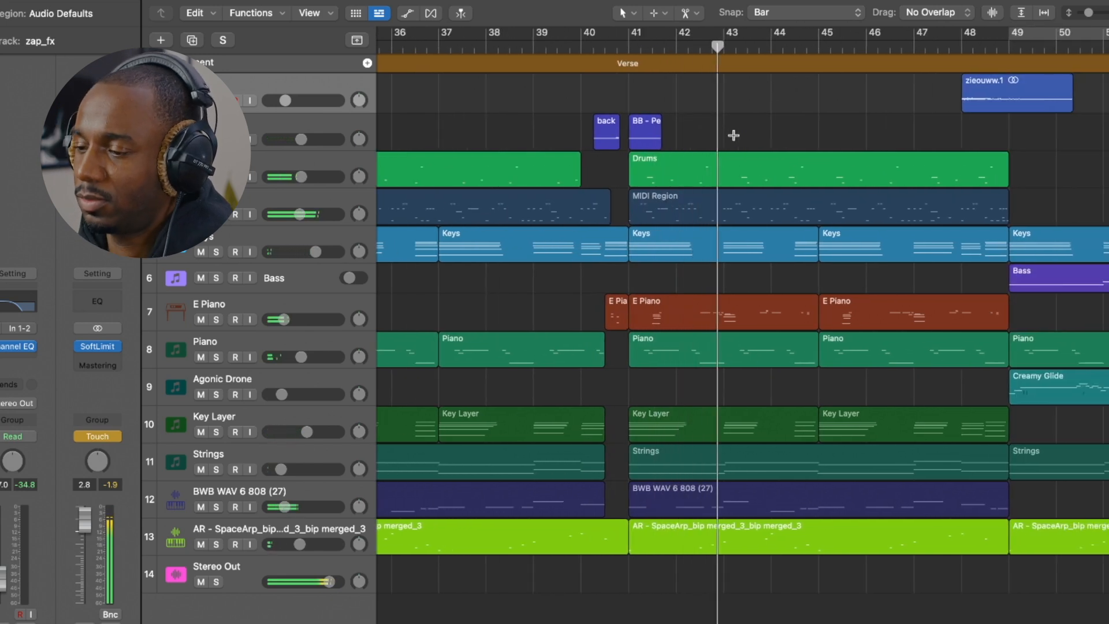
scroll(734, 135, right, 4)
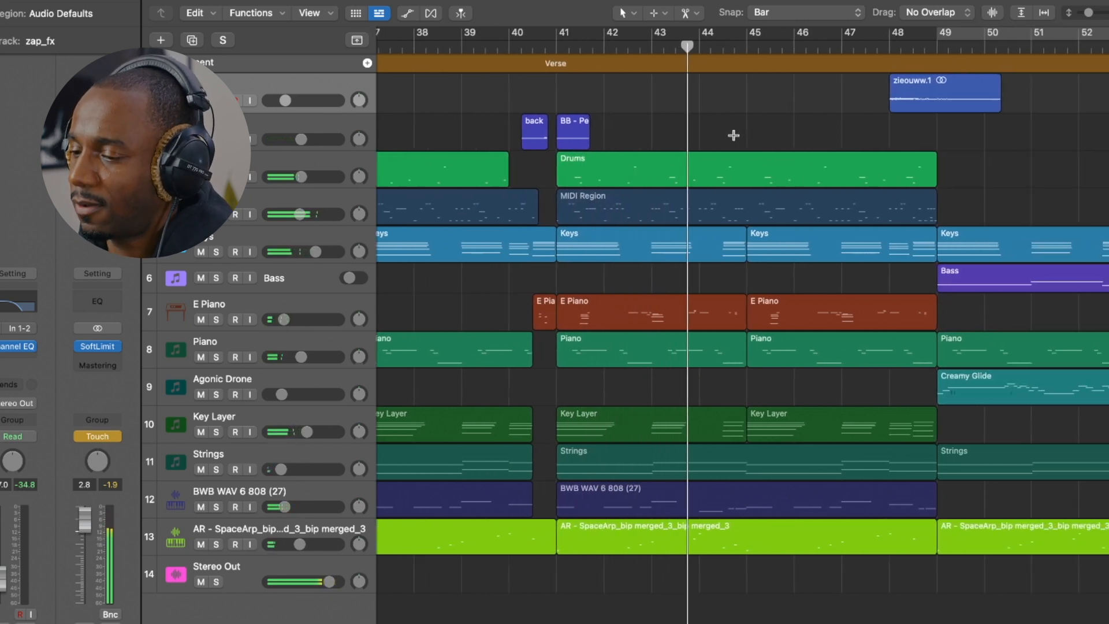
scroll(733, 135, right, 8)
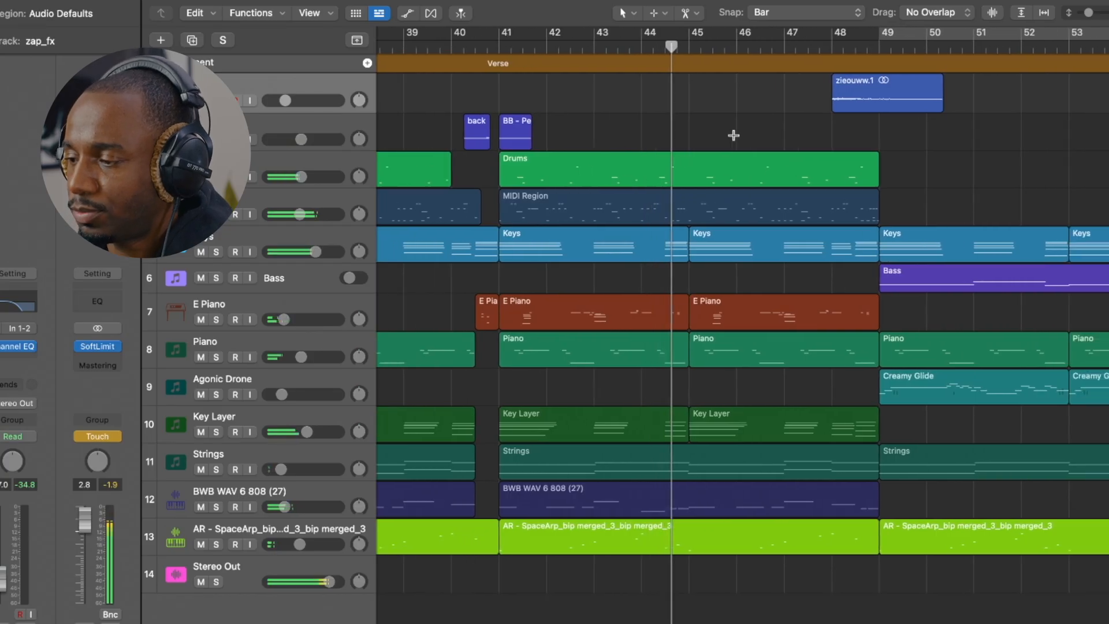
scroll(734, 137, right, 2)
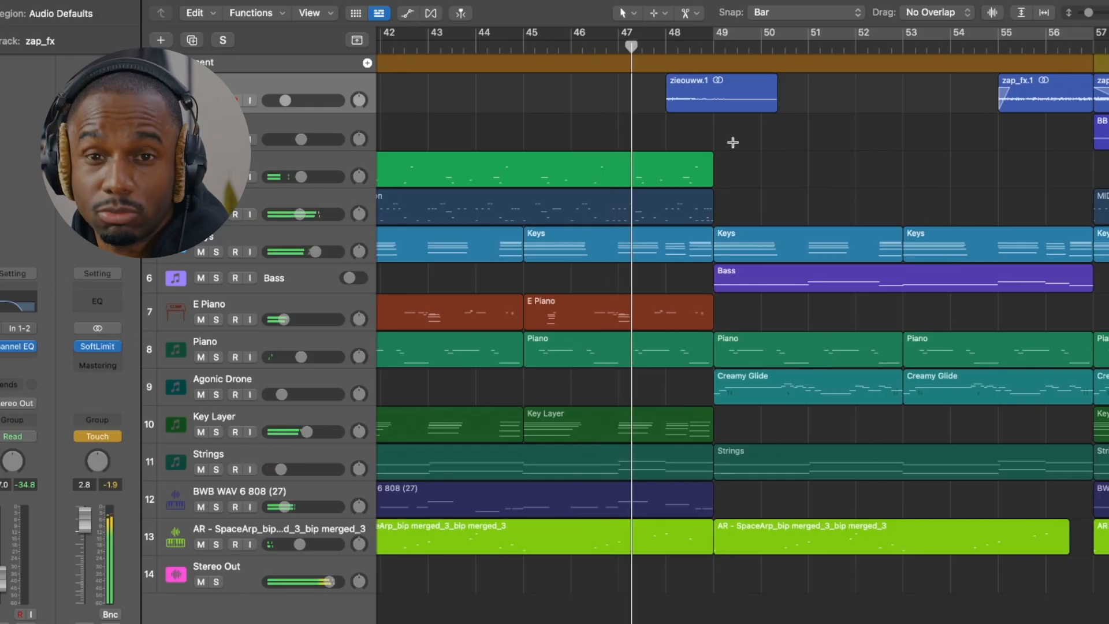
- Follow the Bass section from bar 49 through the zap_fx transition into the chorus at bar 57, examining the regions up to bar 73
scroll(739, 135, right, 5)
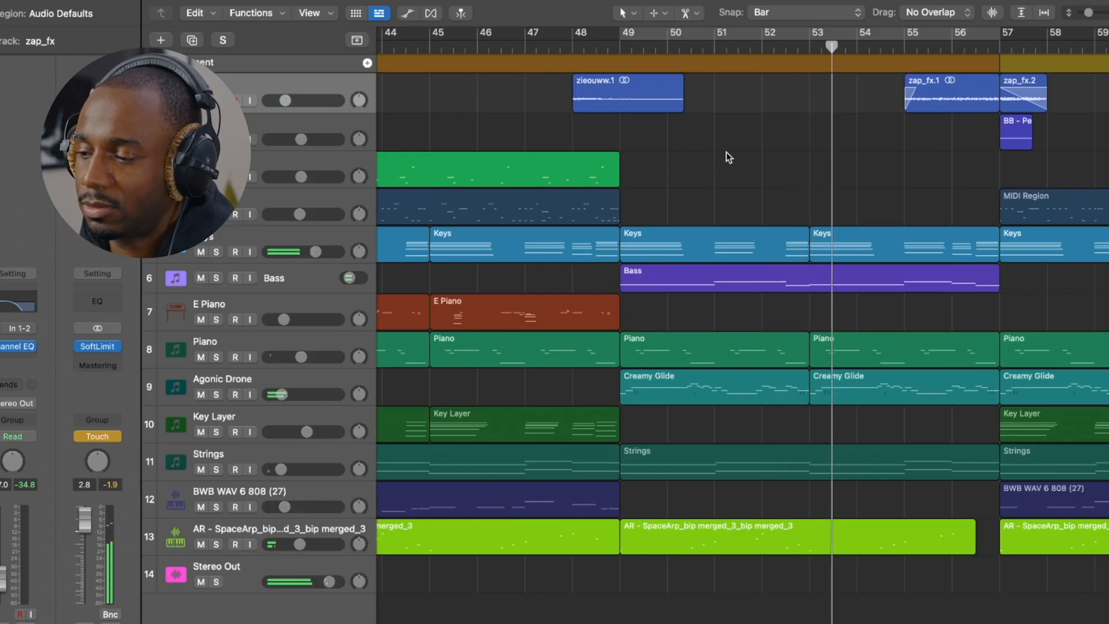
scroll(721, 162, right, 2)
scroll(721, 162, right, 3)
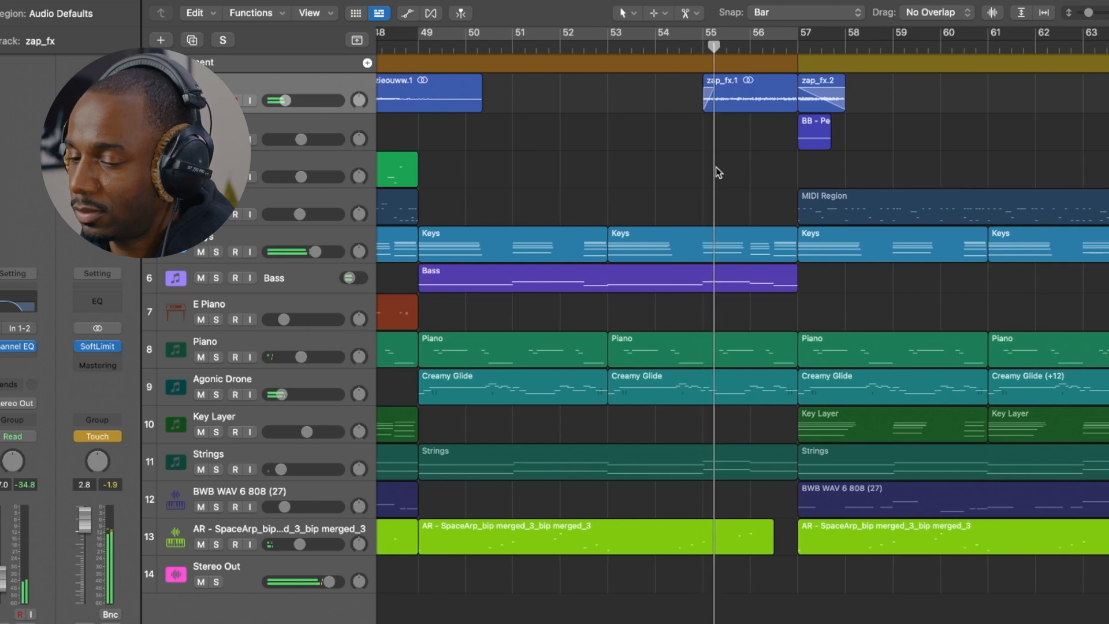
scroll(716, 167, right, 2)
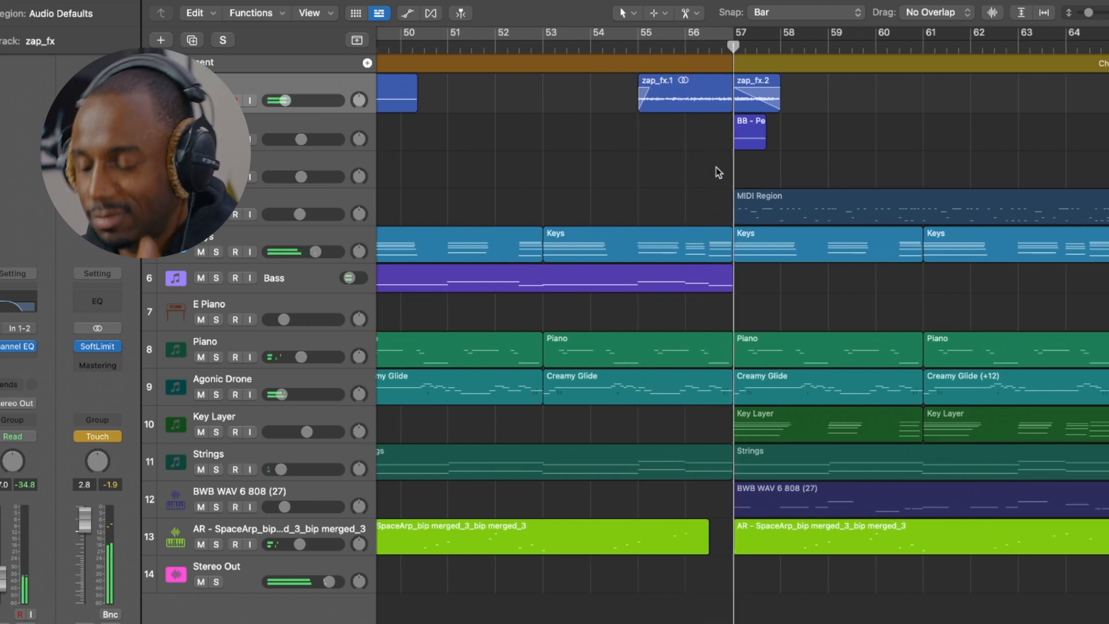
scroll(710, 175, down, 3)
scroll(710, 175, down, 5)
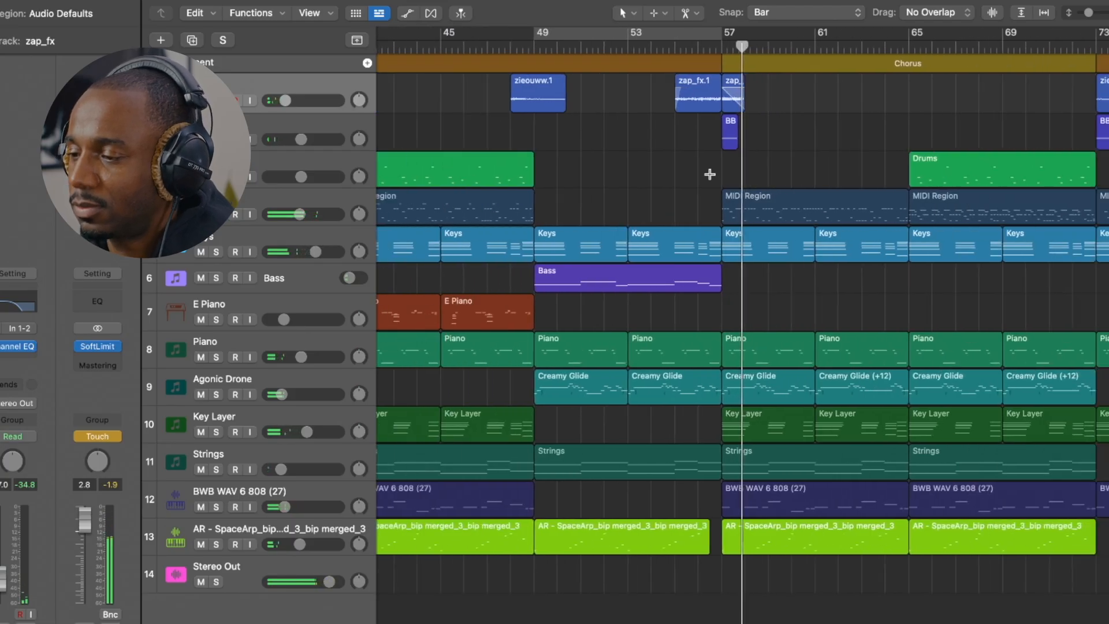